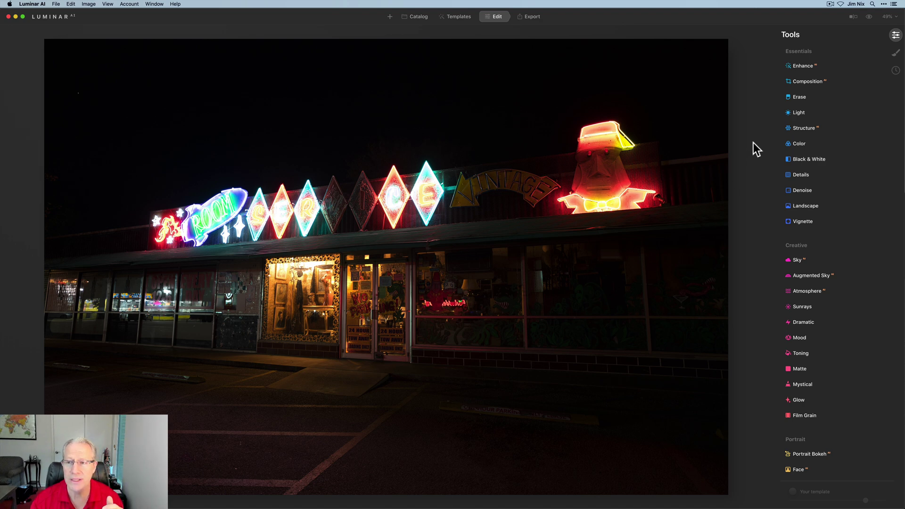
# - Crop the storefront photo to a 16:9 ratio and shift it upward in the frame
pyautogui.click(807, 81)
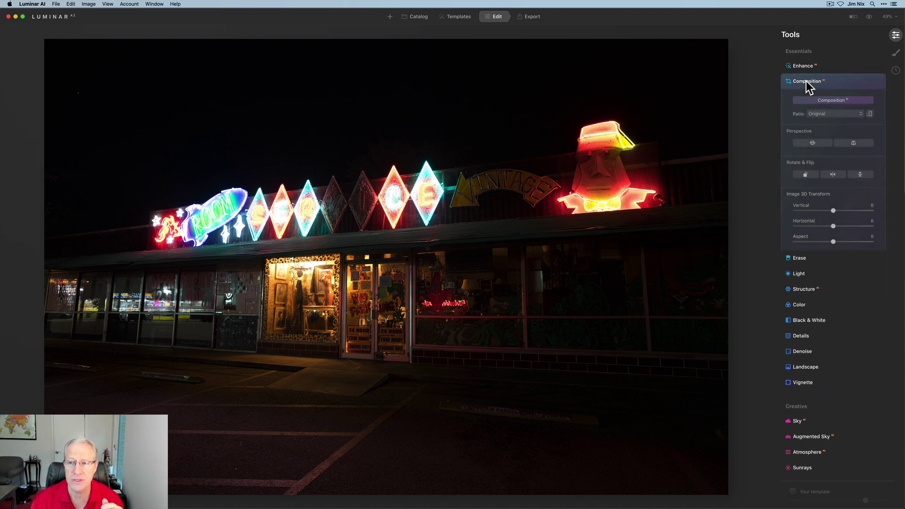
pyautogui.click(826, 113)
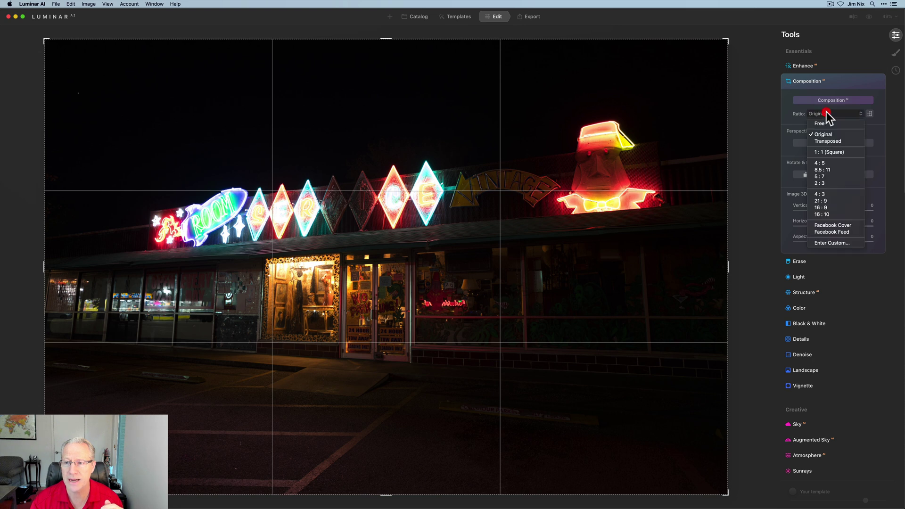
pyautogui.click(823, 207)
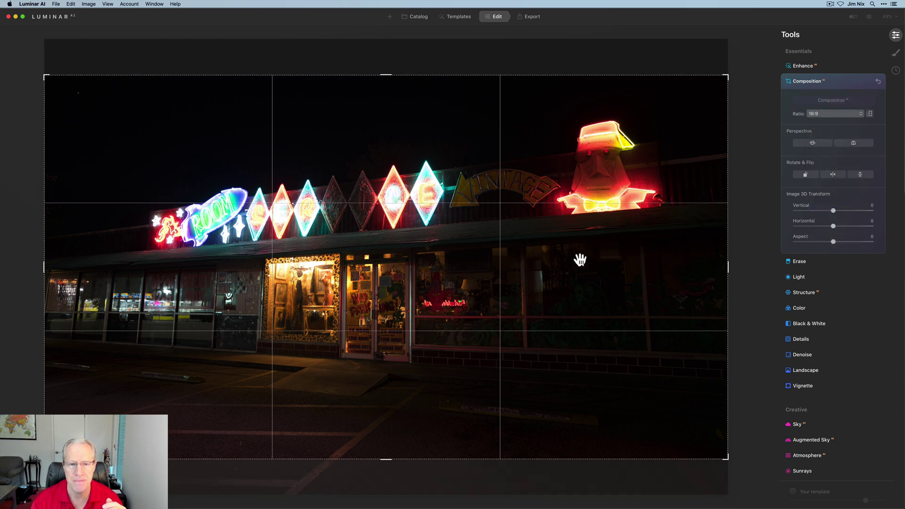
pyautogui.moveTo(459, 284)
pyautogui.mouseDown()
pyautogui.moveTo(460, 265)
pyautogui.moveTo(459, 306)
pyautogui.moveTo(458, 273)
pyautogui.mouseUp()
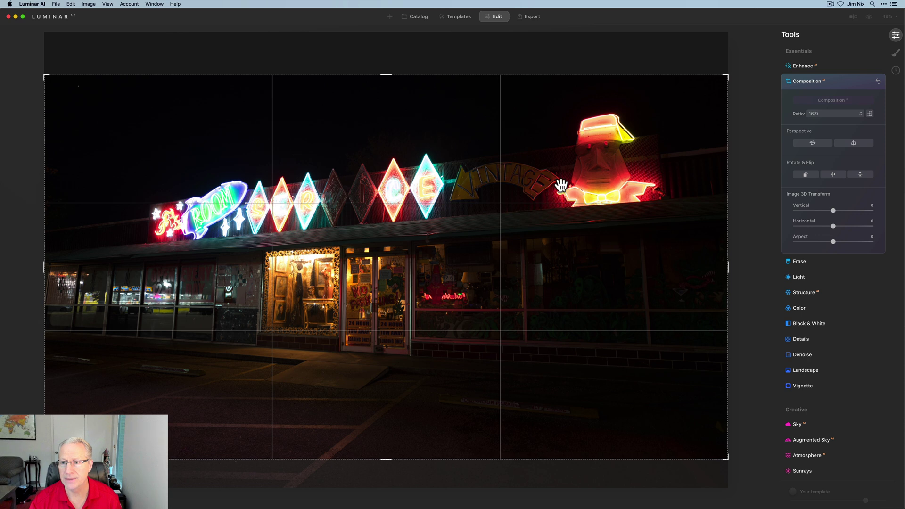
# - Set vertical perspective correction to 1, nudge the photo higher and apply the crop
pyautogui.click(854, 143)
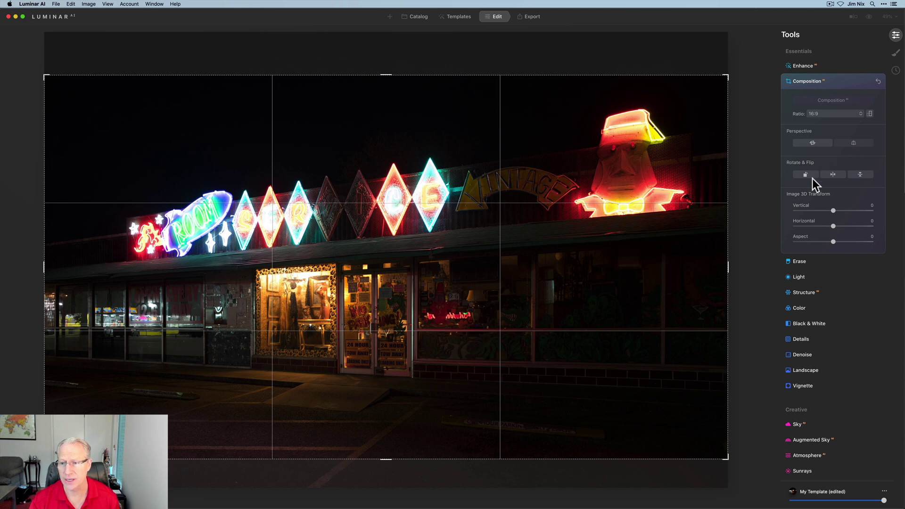
pyautogui.moveTo(833, 211); pyautogui.dragTo(834, 211)
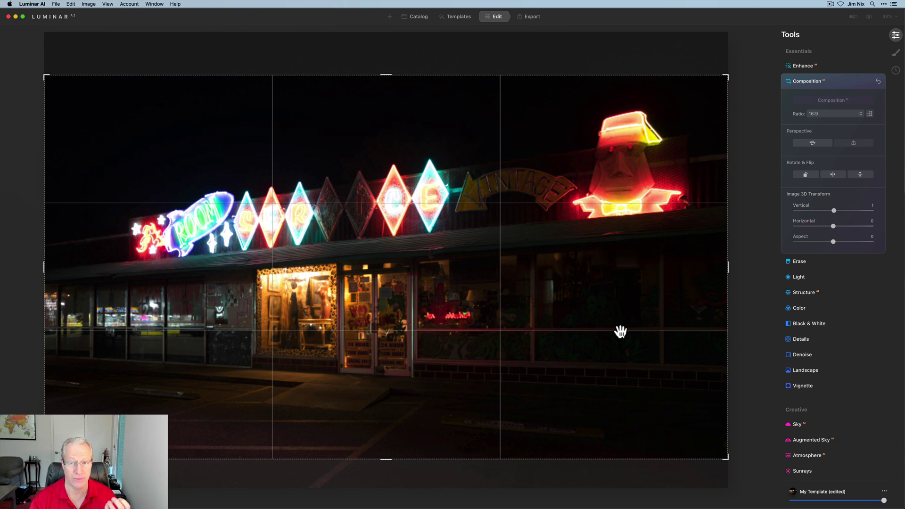
pyautogui.moveTo(621, 333); pyautogui.dragTo(621, 326)
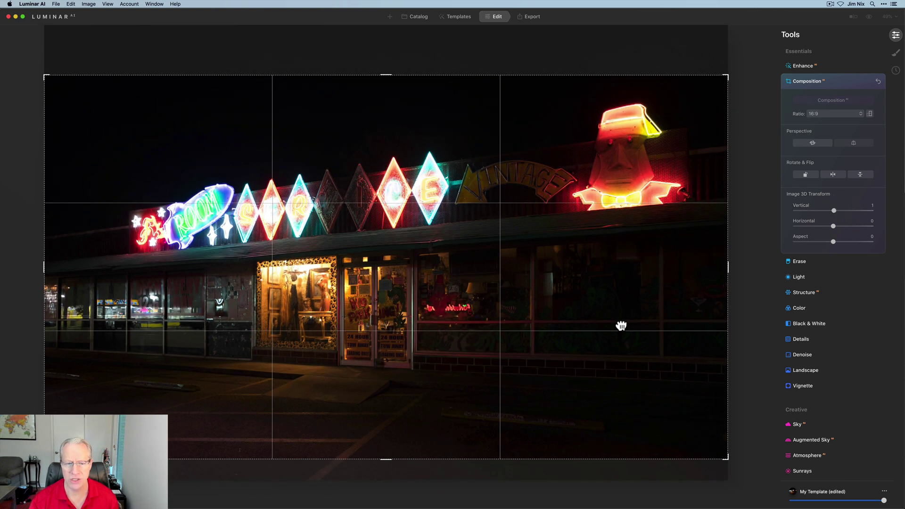
pyautogui.moveTo(622, 326); pyautogui.dragTo(621, 323)
pyautogui.press('Return')
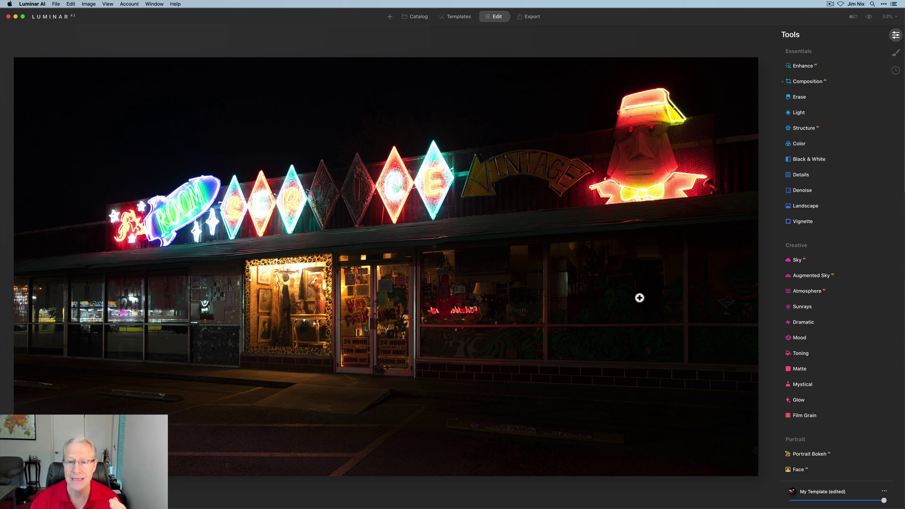
# - Raise Enhance Accent to 49, comparing the photo with Enhance off and on
pyautogui.click(803, 66)
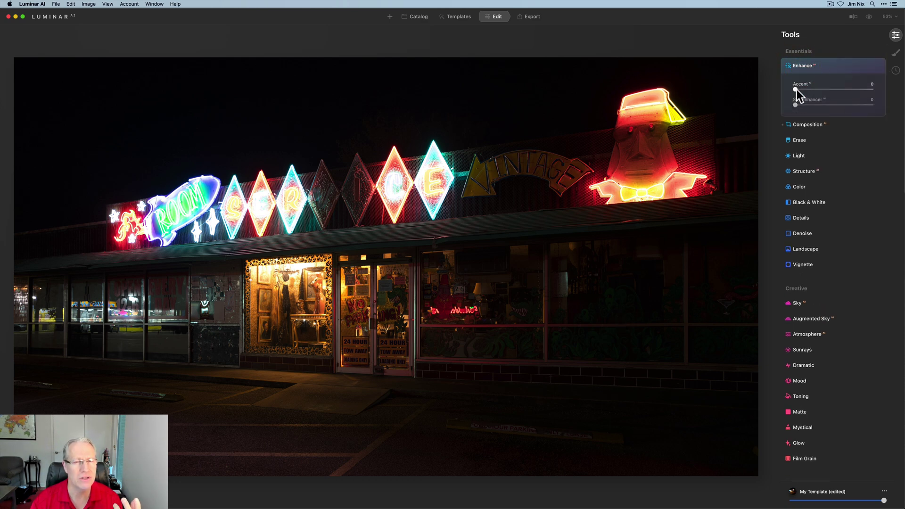
pyautogui.moveTo(796, 89); pyautogui.dragTo(833, 79)
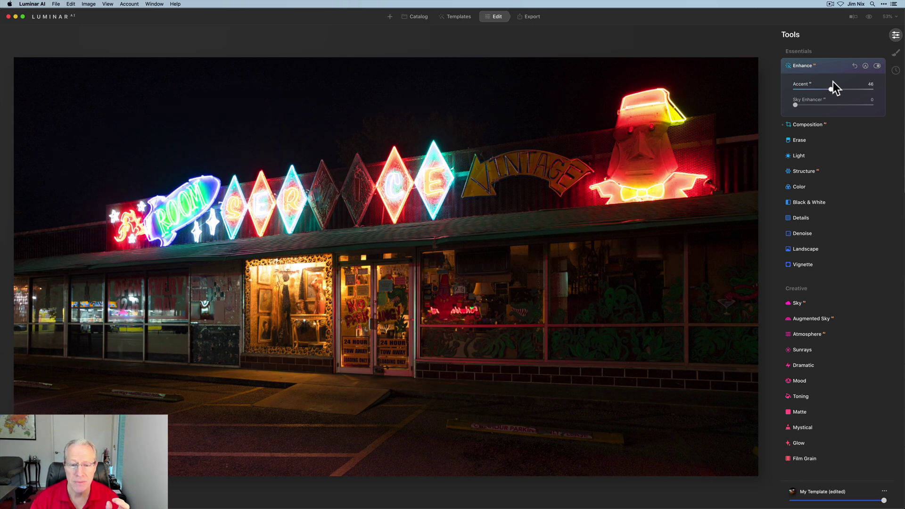
pyautogui.moveTo(834, 81); pyautogui.dragTo(835, 81)
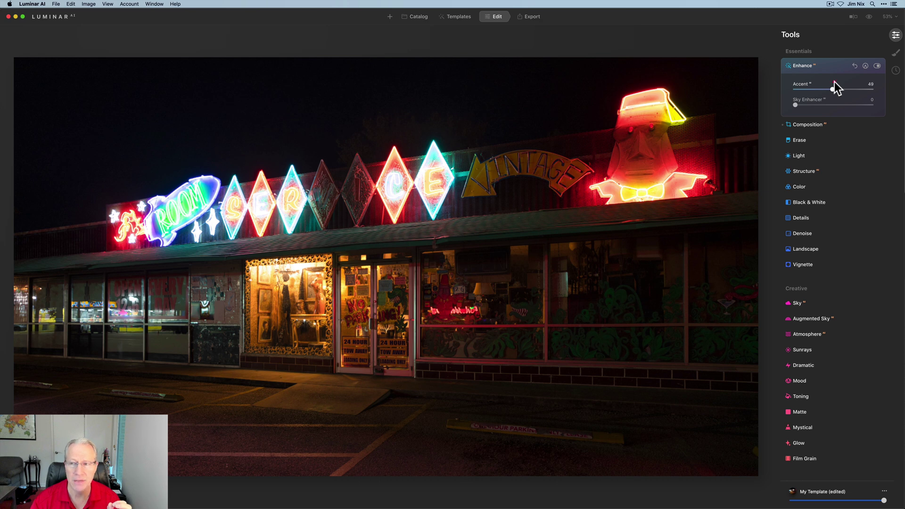
pyautogui.click(877, 66)
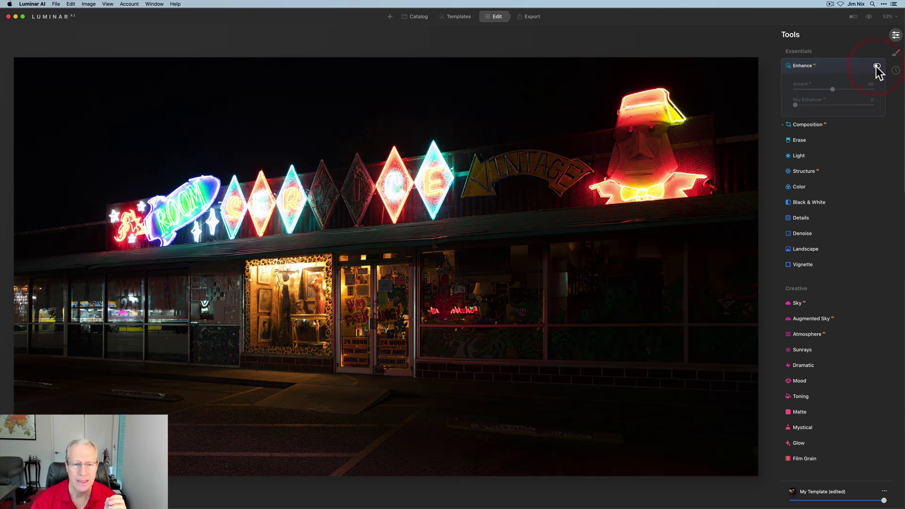
pyautogui.click(877, 66)
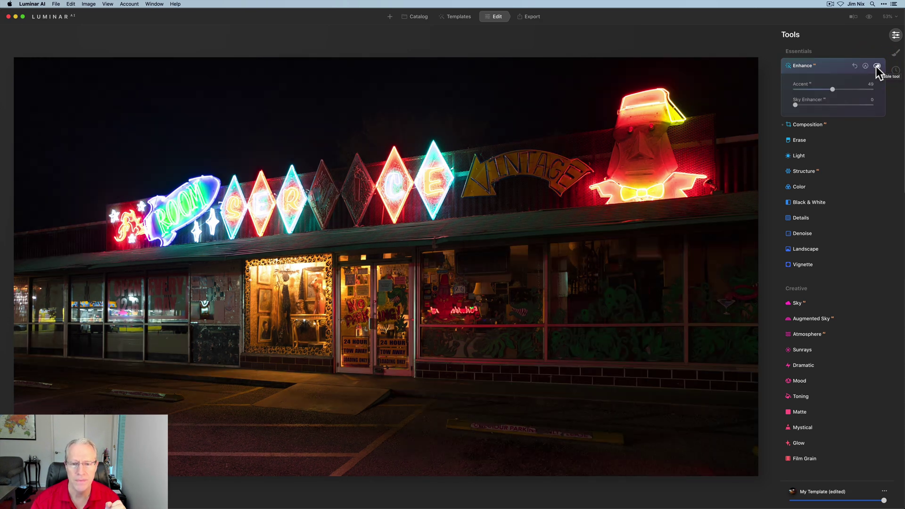
# - In Light, set Exposure 0.65, Highlights -100, Shadows 11 and Temperature 3596
pyautogui.click(810, 155)
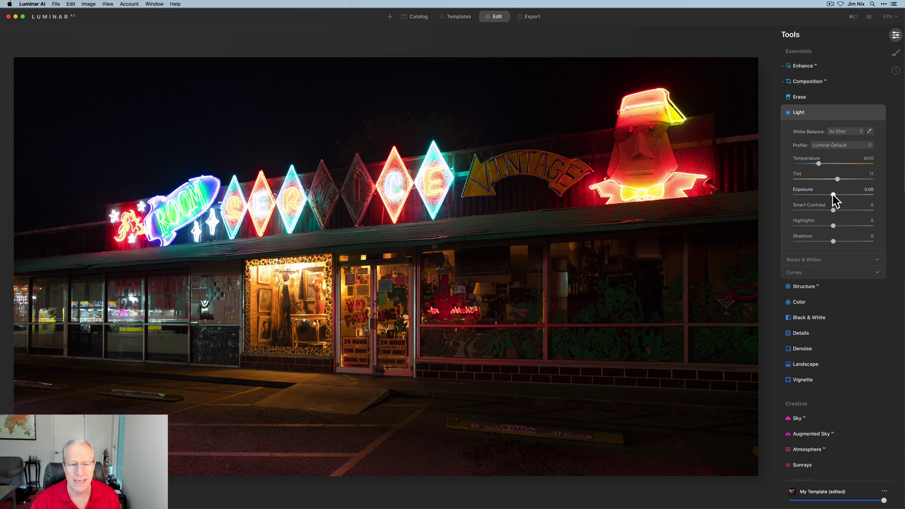
pyautogui.moveTo(833, 194); pyautogui.dragTo(840, 195)
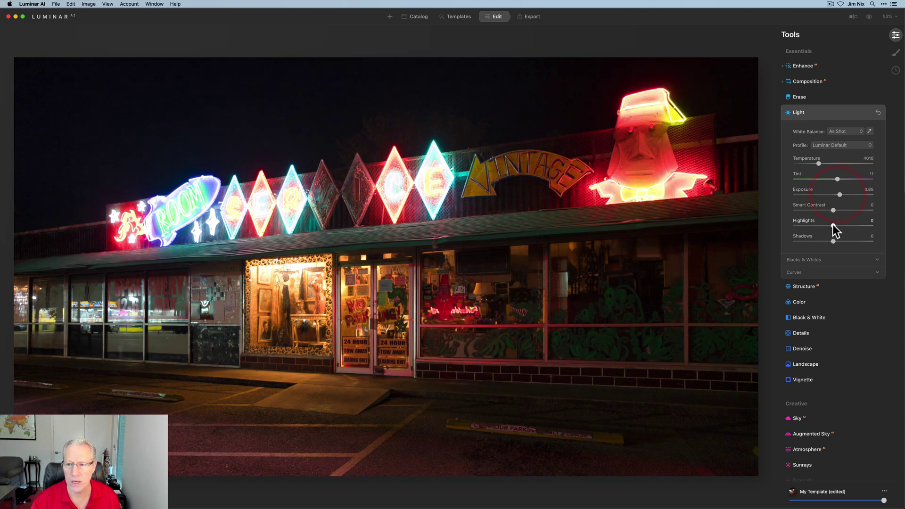
pyautogui.moveTo(803, 225); pyautogui.dragTo(781, 226)
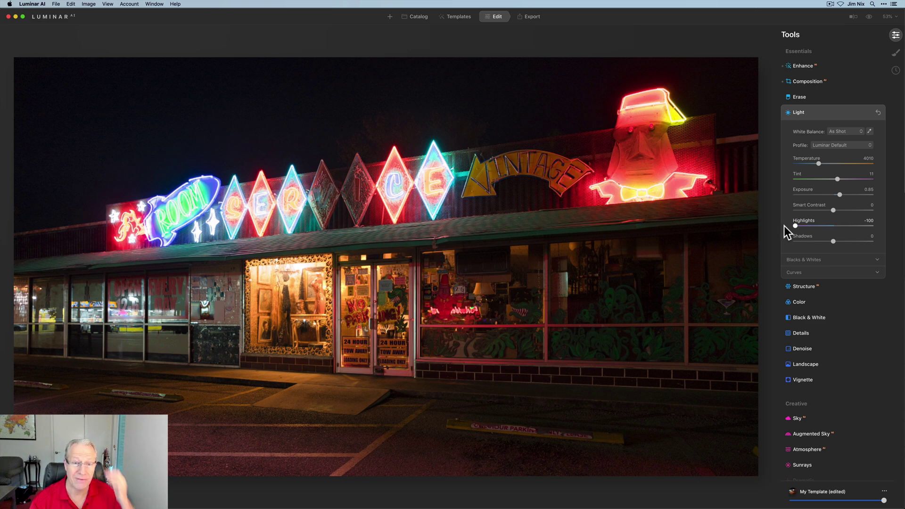
pyautogui.click(785, 226)
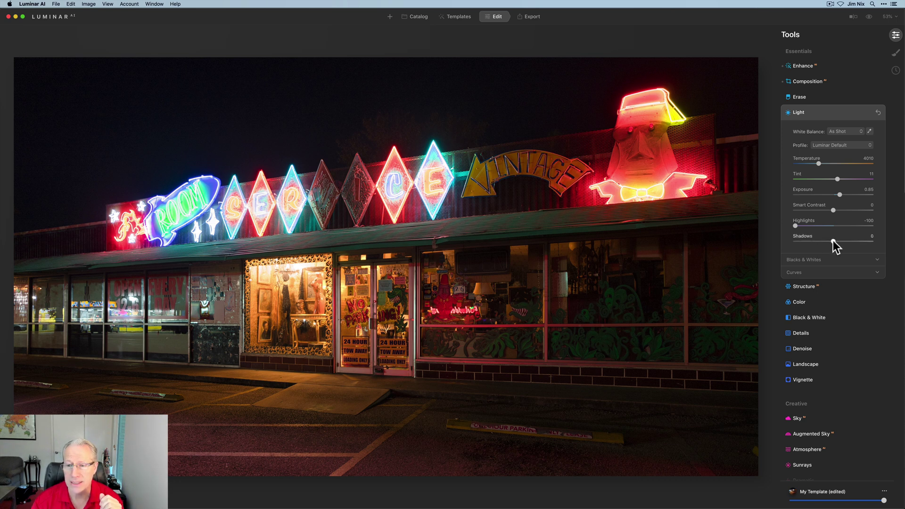
pyautogui.moveTo(833, 240); pyautogui.dragTo(837, 241)
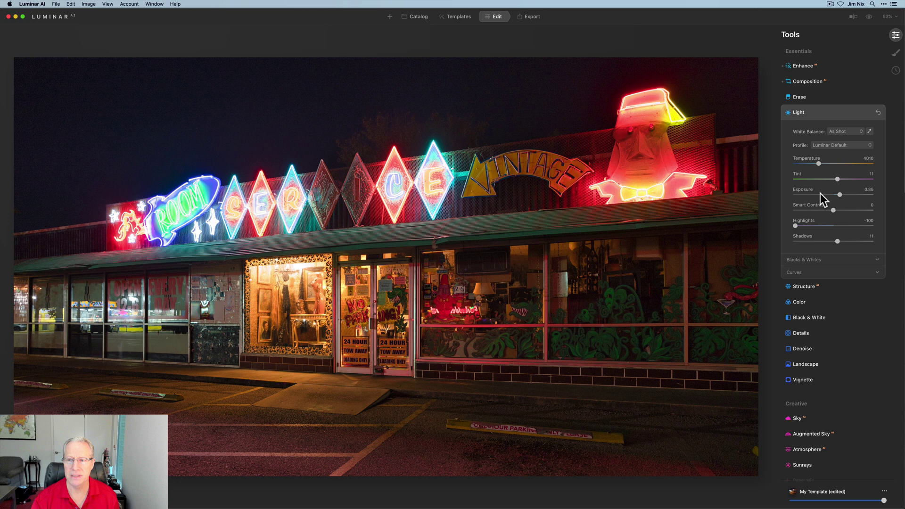
pyautogui.moveTo(819, 163); pyautogui.dragTo(816, 163)
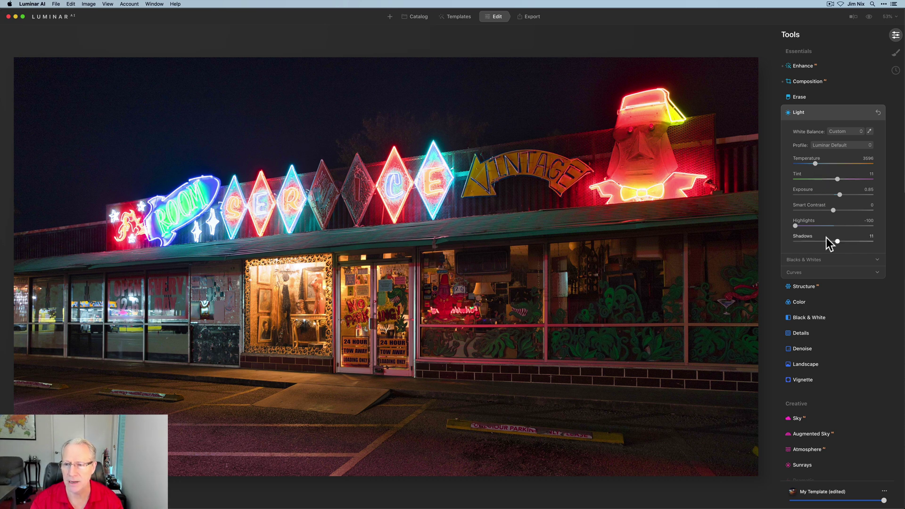
# - Set Structure Amount to 27 and brush it over the red head sign and VINTAGE and SERVICE signs
pyautogui.click(802, 290)
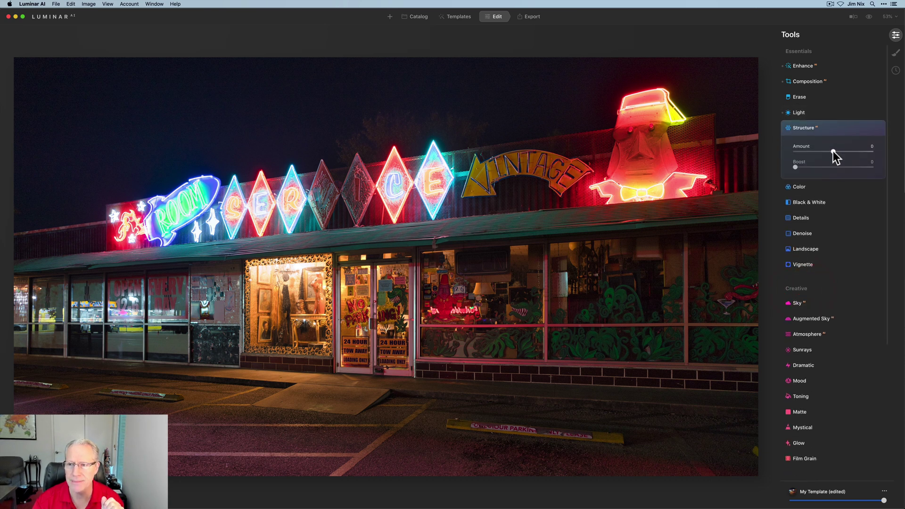
pyautogui.moveTo(833, 152); pyautogui.dragTo(844, 152)
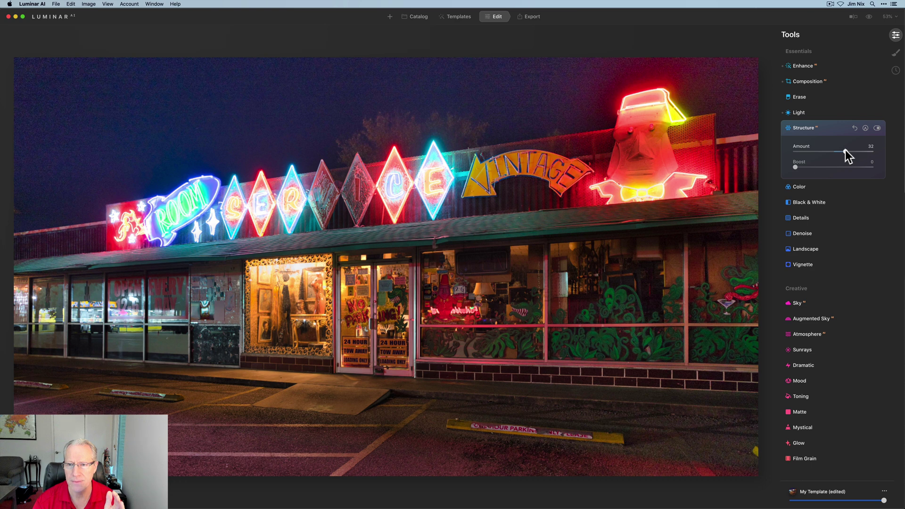
pyautogui.click(844, 151)
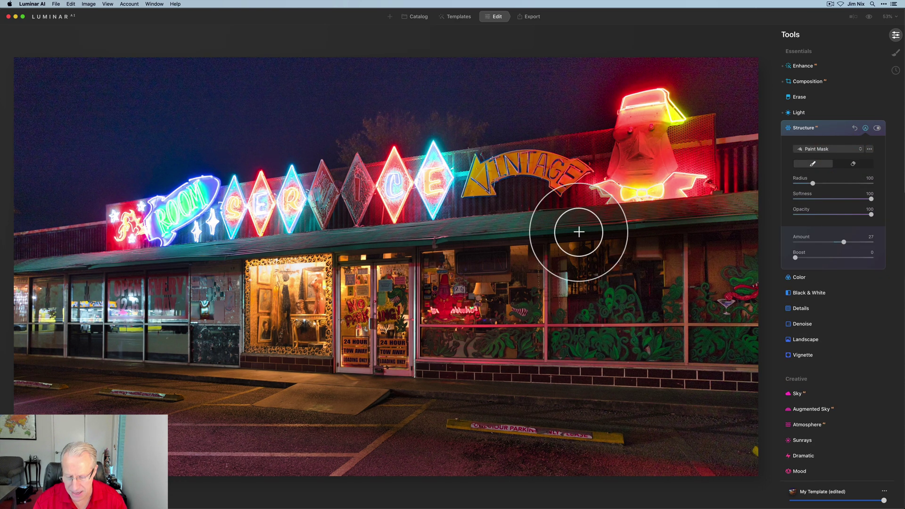
pyautogui.press(']')
pyautogui.press(']')
pyautogui.press(']')
pyautogui.moveTo(578, 232)
pyautogui.mouseDown()
pyautogui.moveTo(599, 173)
pyautogui.moveTo(669, 167)
pyautogui.moveTo(726, 182)
pyautogui.mouseUp()
pyautogui.moveTo(536, 193)
pyautogui.mouseDown()
pyautogui.moveTo(424, 197)
pyautogui.moveTo(230, 236)
pyautogui.moveTo(166, 235)
pyautogui.moveTo(168, 253)
pyautogui.moveTo(143, 293)
pyautogui.moveTo(68, 308)
pyautogui.moveTo(244, 299)
pyautogui.moveTo(267, 285)
pyautogui.moveTo(667, 233)
pyautogui.moveTo(697, 308)
pyautogui.moveTo(595, 294)
pyautogui.moveTo(735, 268)
pyautogui.moveTo(736, 311)
pyautogui.moveTo(538, 415)
pyautogui.moveTo(671, 407)
pyautogui.moveTo(657, 428)
pyautogui.moveTo(715, 381)
pyautogui.moveTo(723, 343)
pyautogui.moveTo(461, 310)
pyautogui.moveTo(625, 278)
pyautogui.moveTo(395, 389)
pyautogui.moveTo(684, 438)
pyautogui.moveTo(683, 461)
pyautogui.moveTo(762, 434)
pyautogui.moveTo(750, 170)
pyautogui.moveTo(496, 229)
pyautogui.moveTo(447, 223)
pyautogui.moveTo(300, 331)
pyautogui.moveTo(381, 340)
pyautogui.moveTo(433, 315)
pyautogui.moveTo(371, 411)
pyautogui.moveTo(472, 429)
pyautogui.moveTo(385, 468)
pyautogui.moveTo(639, 447)
pyautogui.moveTo(327, 427)
pyautogui.moveTo(332, 413)
pyautogui.moveTo(256, 348)
pyautogui.moveTo(241, 308)
pyautogui.moveTo(261, 283)
pyautogui.moveTo(381, 227)
pyautogui.moveTo(249, 219)
pyautogui.moveTo(178, 231)
pyautogui.moveTo(153, 243)
pyautogui.moveTo(120, 286)
pyautogui.moveTo(77, 287)
pyautogui.moveTo(72, 322)
pyautogui.moveTo(225, 340)
pyautogui.moveTo(56, 372)
pyautogui.moveTo(216, 397)
pyautogui.moveTo(170, 441)
pyautogui.moveTo(383, 450)
pyautogui.moveTo(544, 364)
pyautogui.moveTo(501, 343)
pyautogui.moveTo(719, 274)
pyautogui.moveTo(699, 236)
pyautogui.moveTo(591, 251)
pyautogui.moveTo(457, 219)
pyautogui.moveTo(384, 227)
pyautogui.mouseUp()
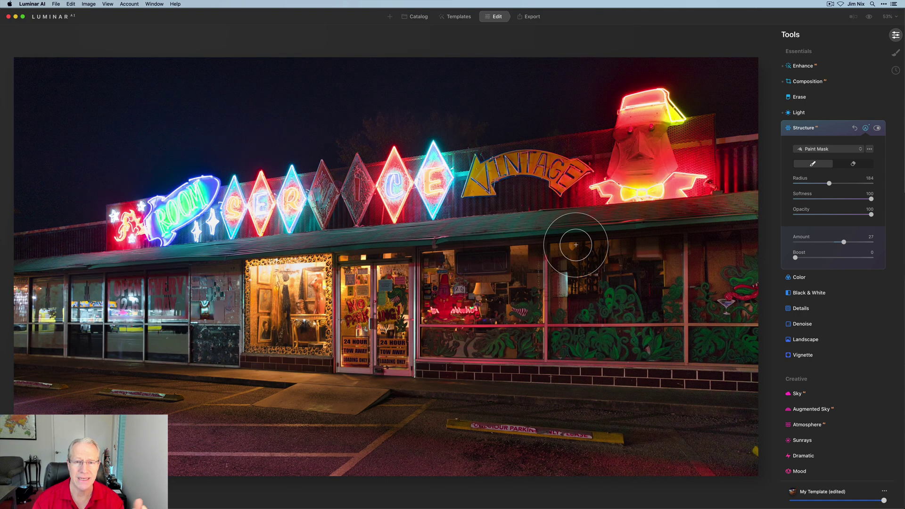
pyautogui.click(865, 129)
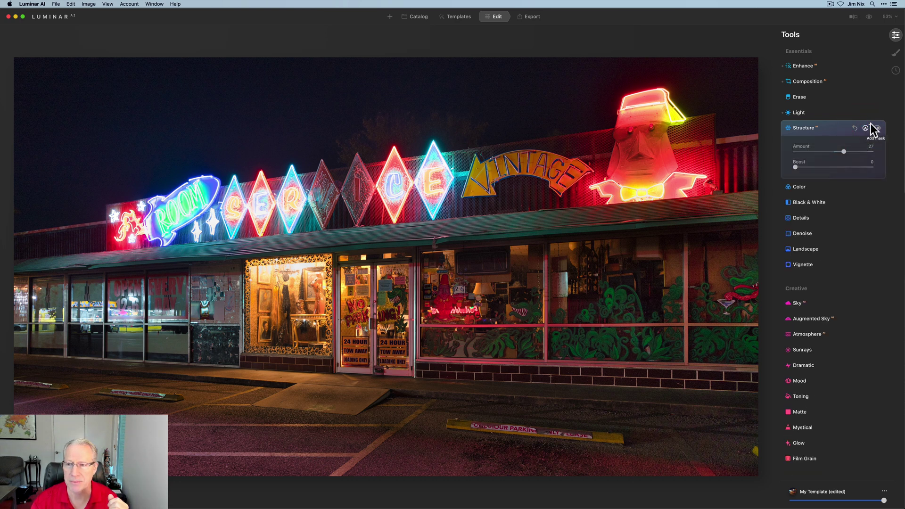
# - Compare Structure off and on twice, then copy its brush mask
pyautogui.click(877, 129)
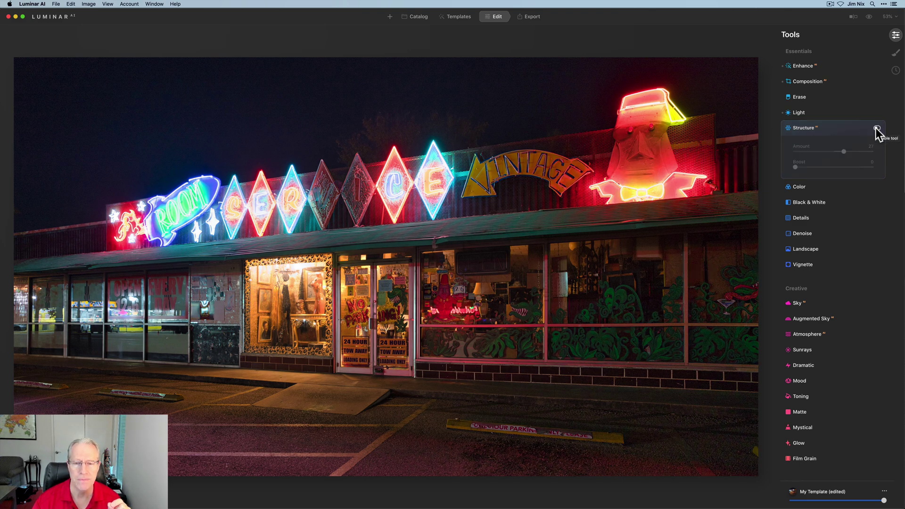
pyautogui.click(877, 128)
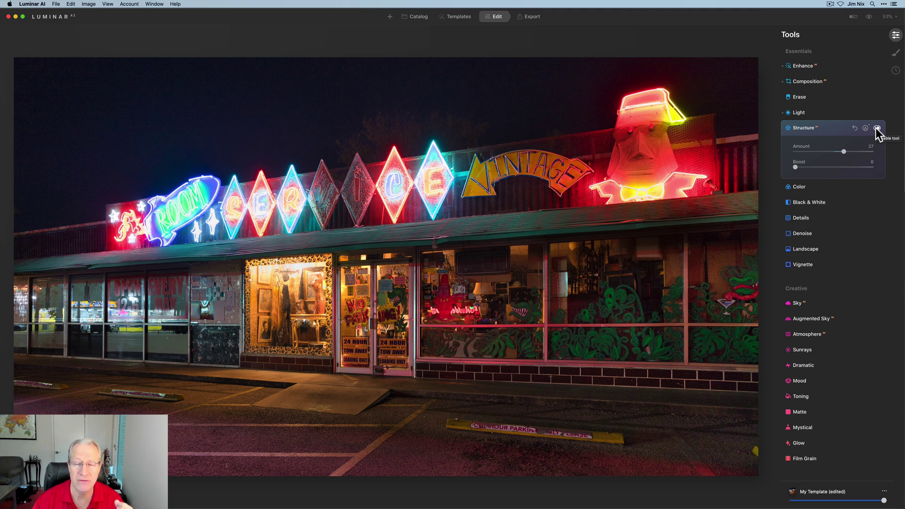
pyautogui.click(877, 129)
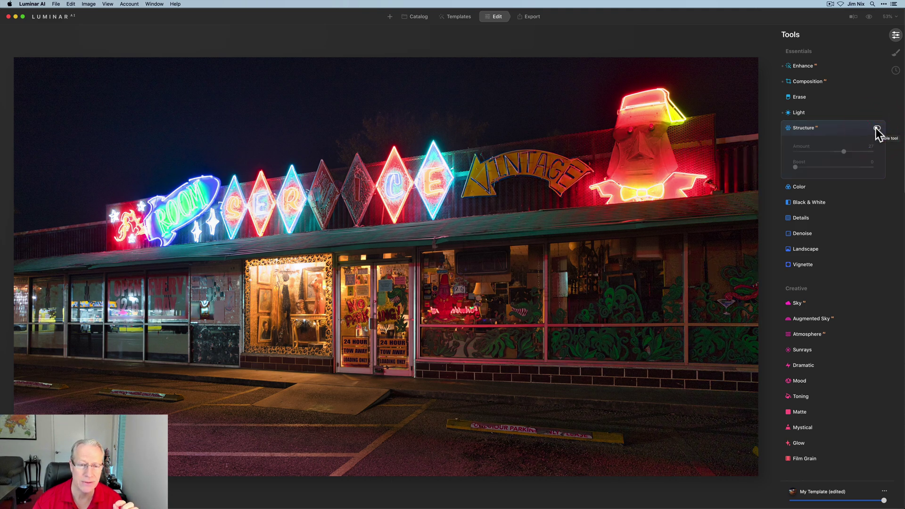
pyautogui.click(877, 128)
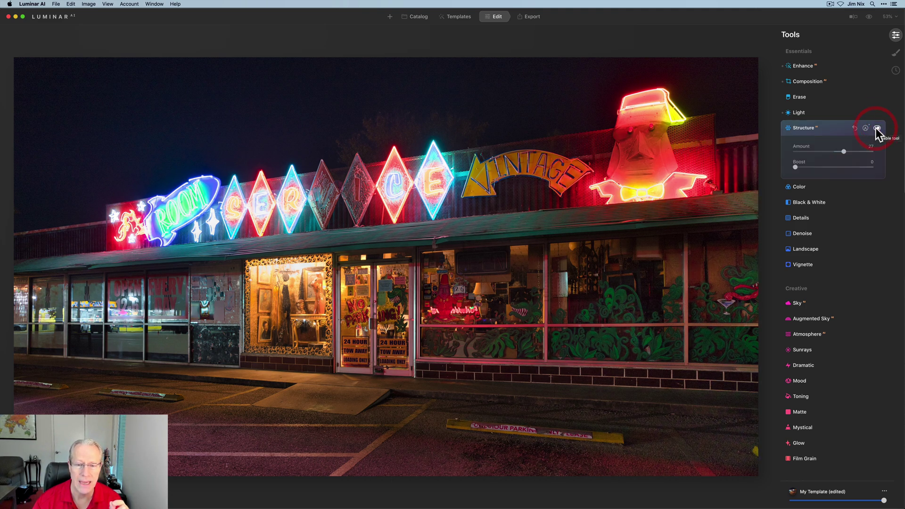
pyautogui.click(866, 128)
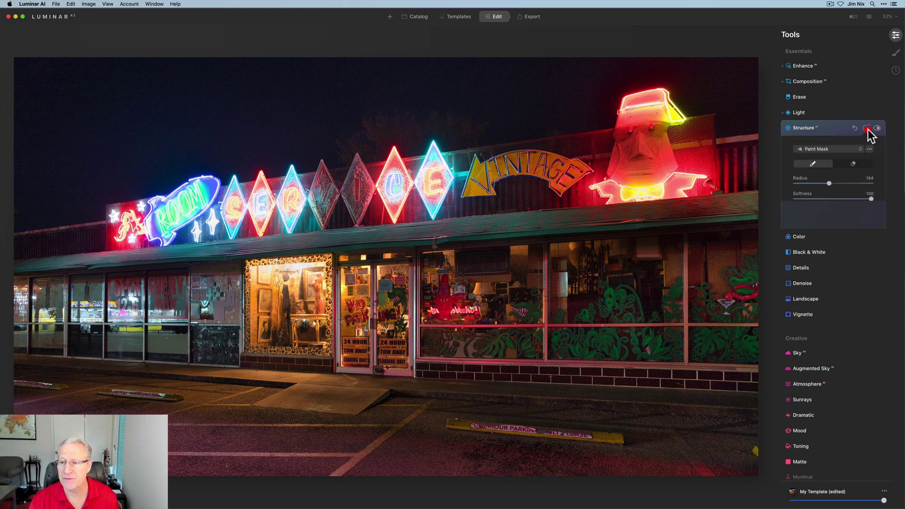
pyautogui.click(870, 149)
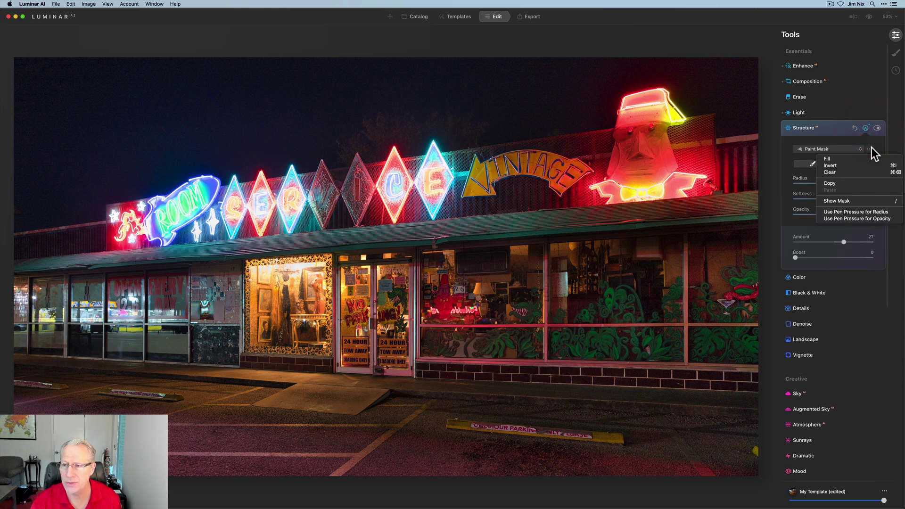
pyautogui.click(848, 172)
# - Raise Small Details to 21 and preview the Details mask overlay
pyautogui.click(839, 127)
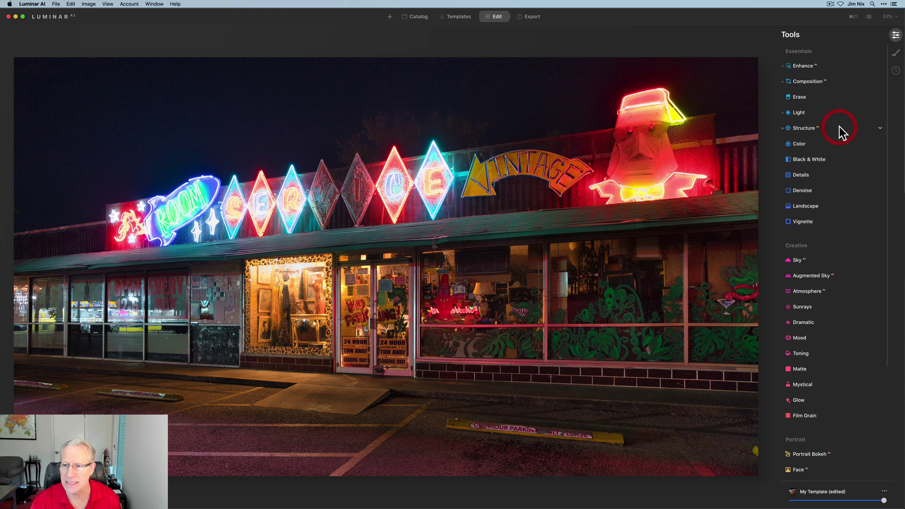
pyautogui.click(806, 176)
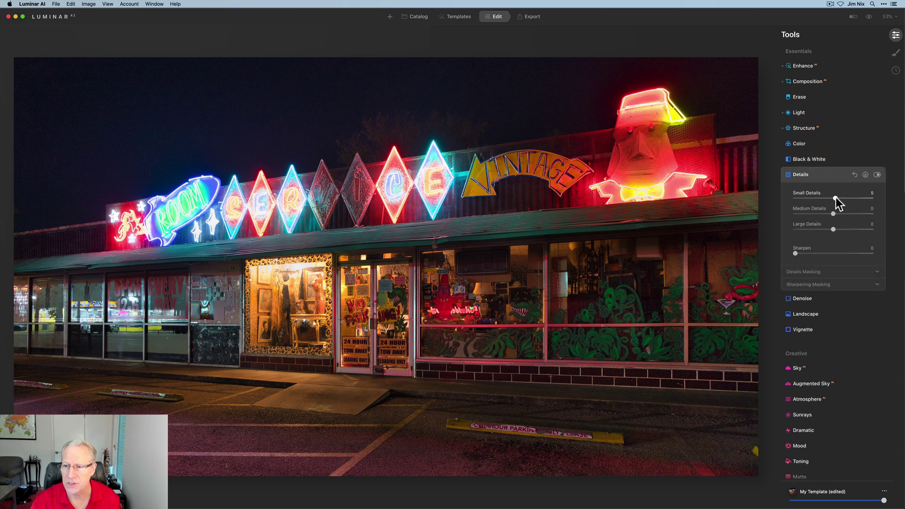
pyautogui.moveTo(837, 203); pyautogui.dragTo(844, 213)
pyautogui.click(865, 175)
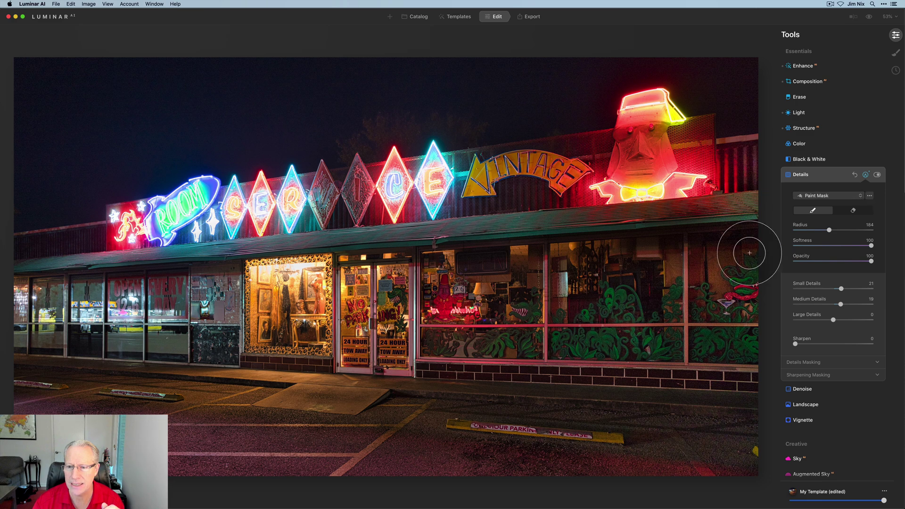
pyautogui.press('/')
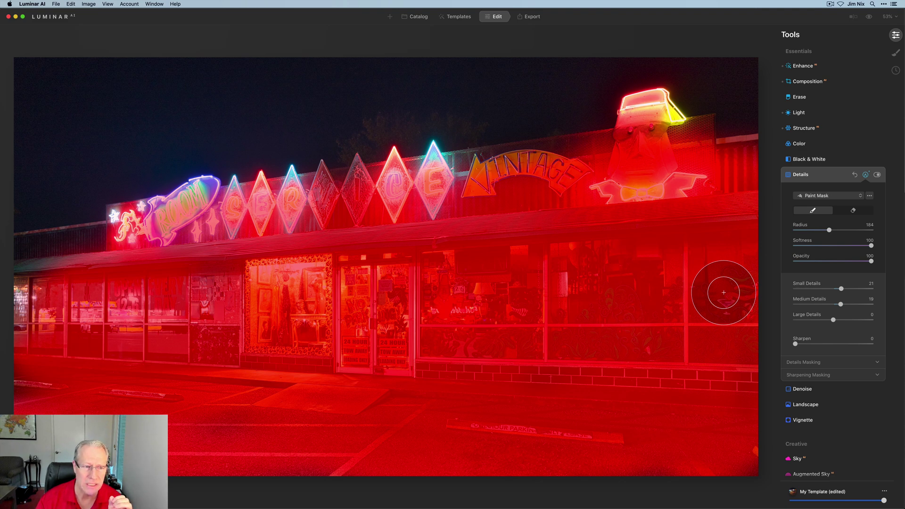
pyautogui.press('/')
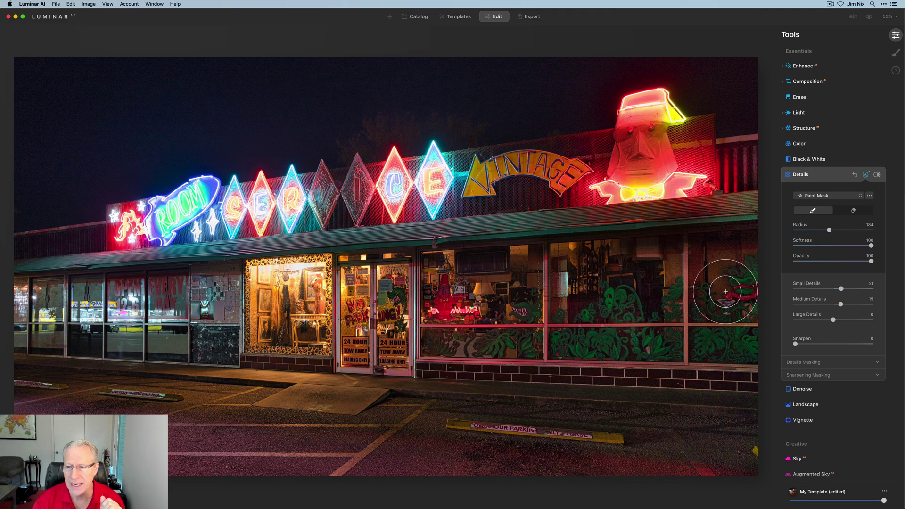
pyautogui.click(865, 175)
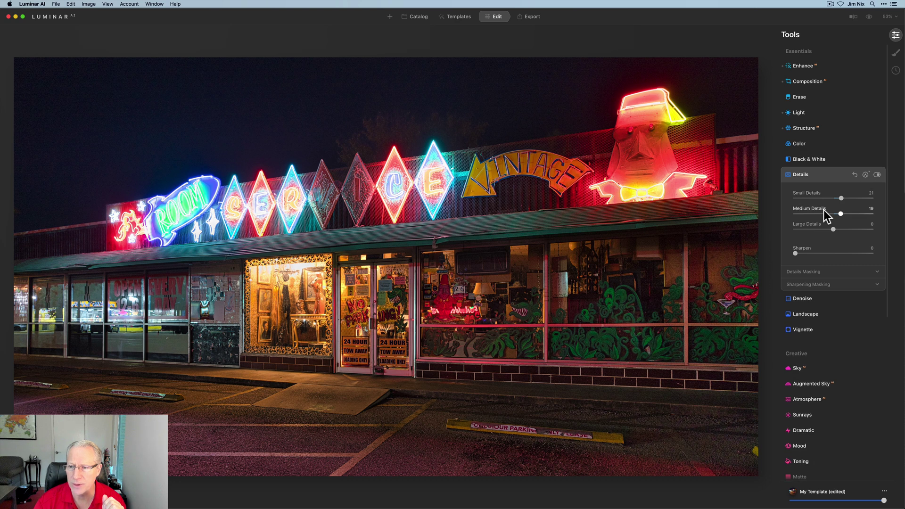
# - Try several Medium Details values, then settle Small and Medium Details both at 13
pyautogui.moveTo(841, 214); pyautogui.dragTo(843, 199)
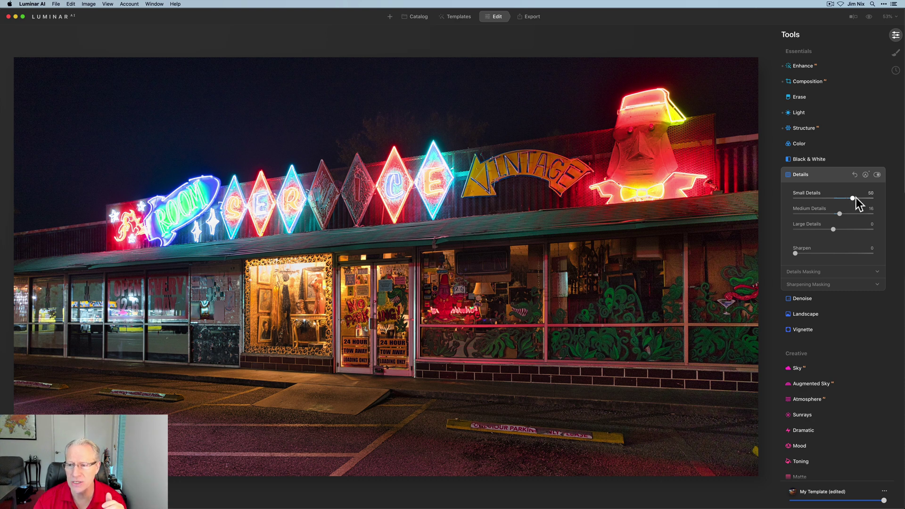
pyautogui.moveTo(840, 214); pyautogui.dragTo(855, 215)
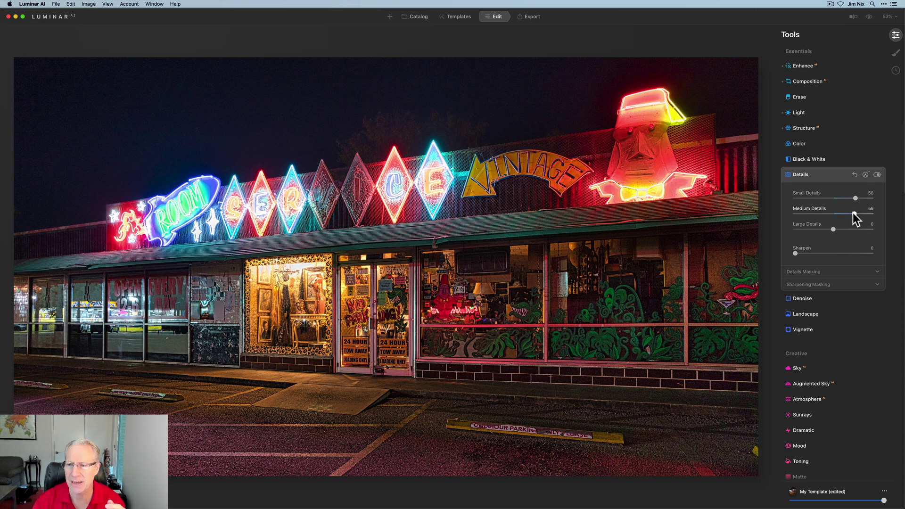
pyautogui.click(842, 198)
pyautogui.click(842, 214)
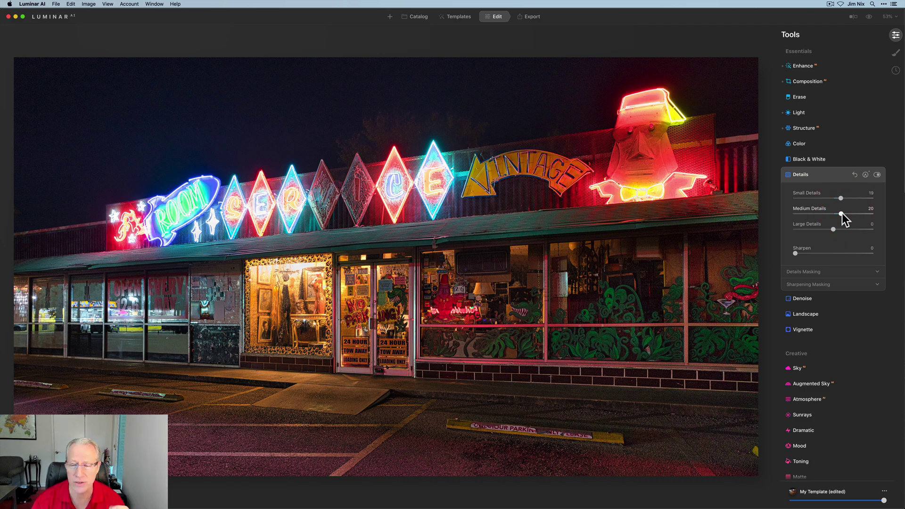
pyautogui.click(839, 213)
pyautogui.click(840, 198)
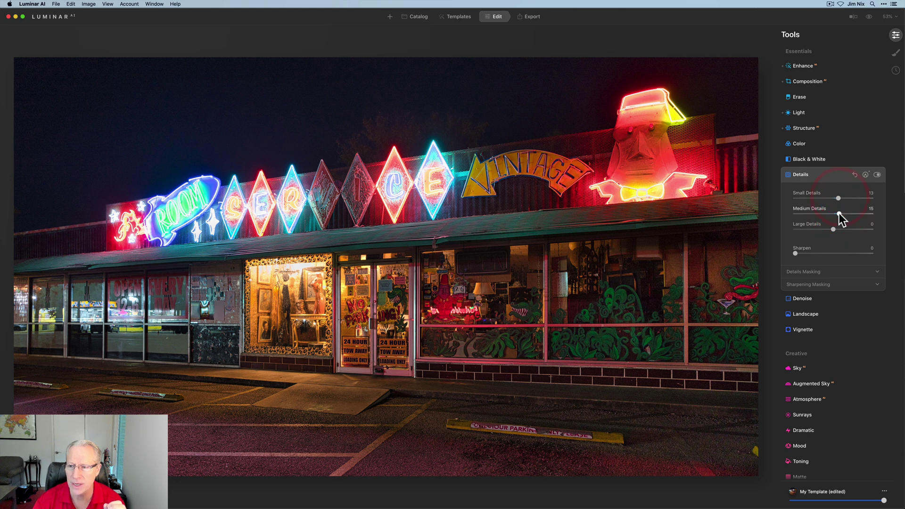
pyautogui.click(838, 214)
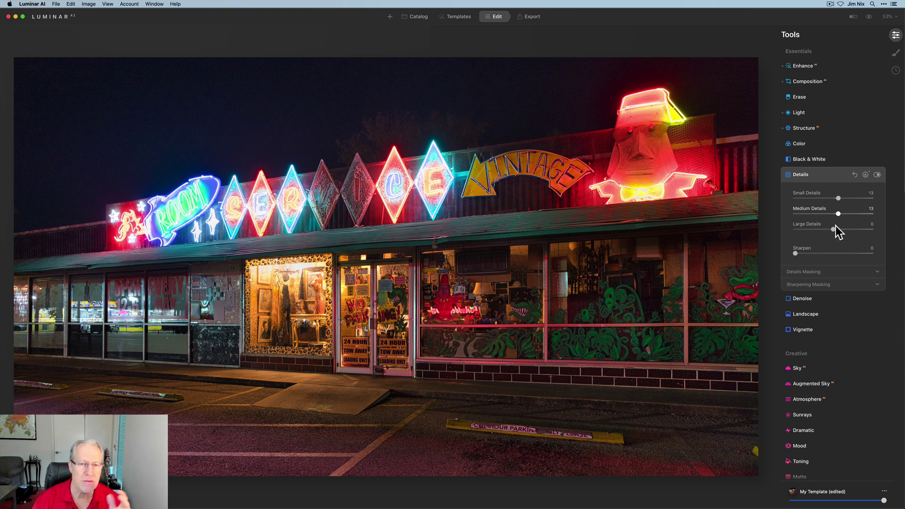
# - Set Landscape Golden Hour to 20 after trying stronger warmth, comparing with the tool toggled
pyautogui.click(806, 313)
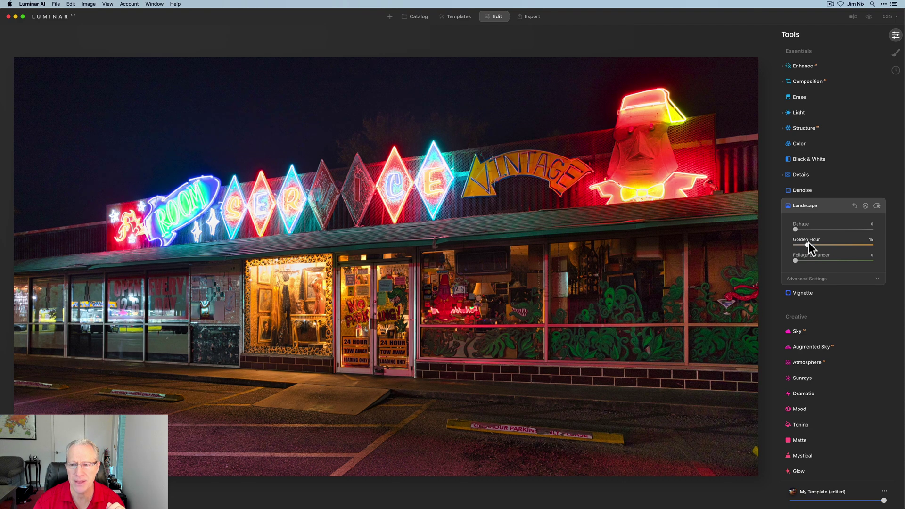
pyautogui.moveTo(808, 242); pyautogui.dragTo(857, 237)
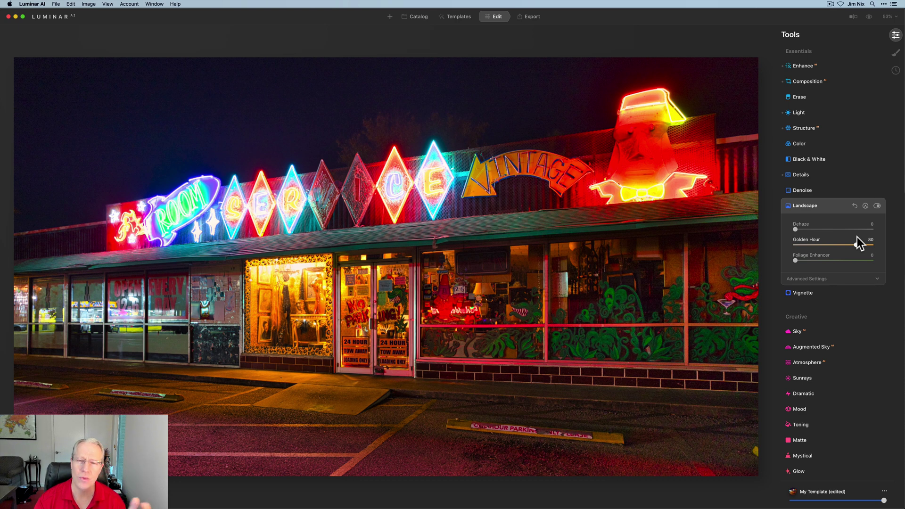
pyautogui.moveTo(845, 239); pyautogui.dragTo(805, 240)
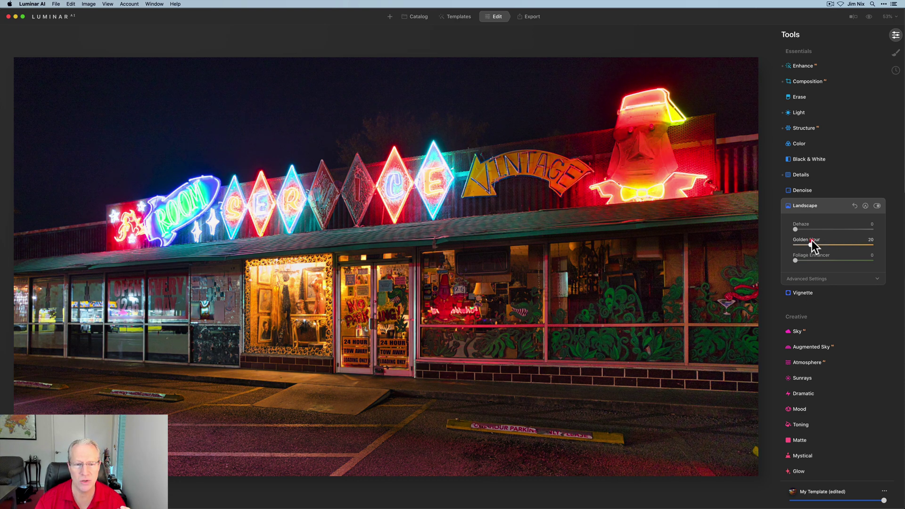
pyautogui.click(877, 207)
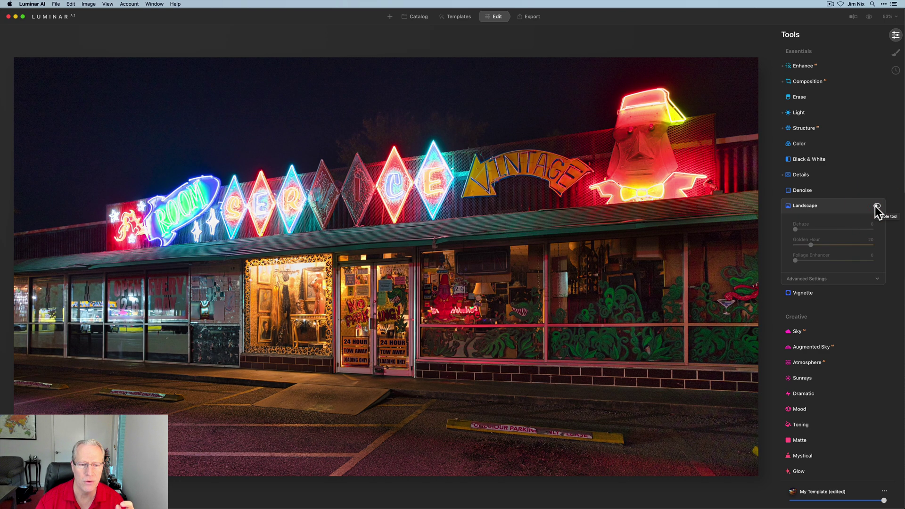
pyautogui.click(877, 206)
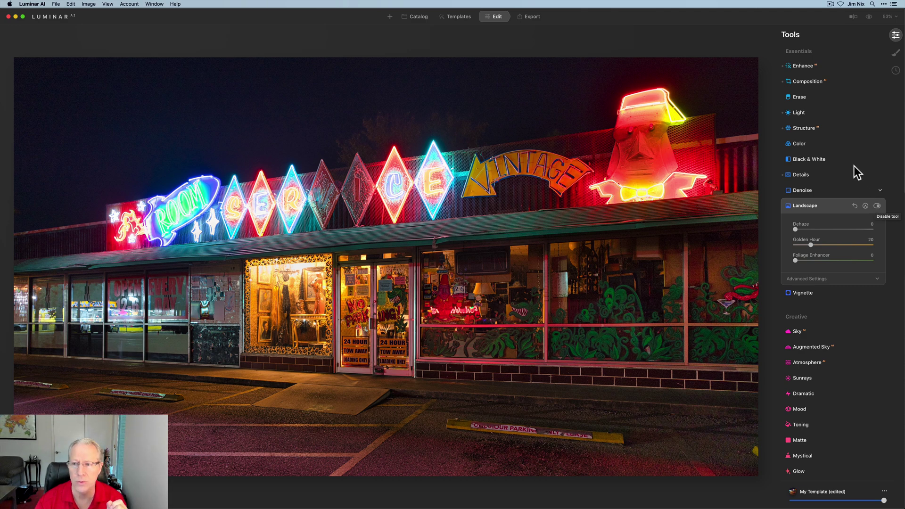
# - Lower the Light Temperature to about 3302 for a bluer night tone
pyautogui.click(801, 112)
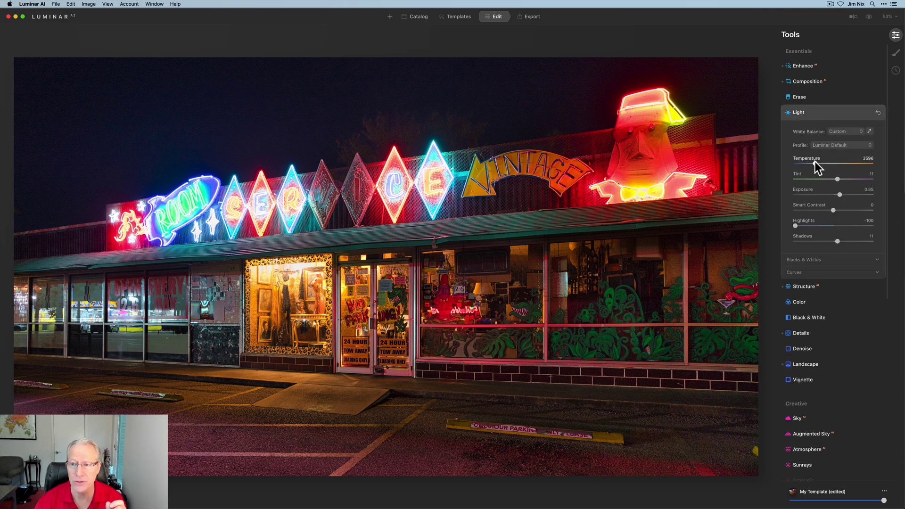
pyautogui.moveTo(816, 163); pyautogui.dragTo(813, 163)
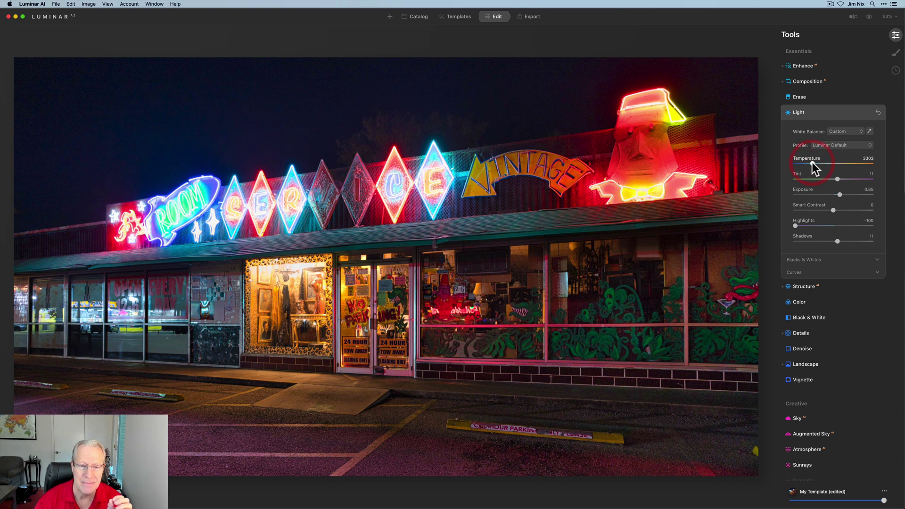
pyautogui.click(830, 114)
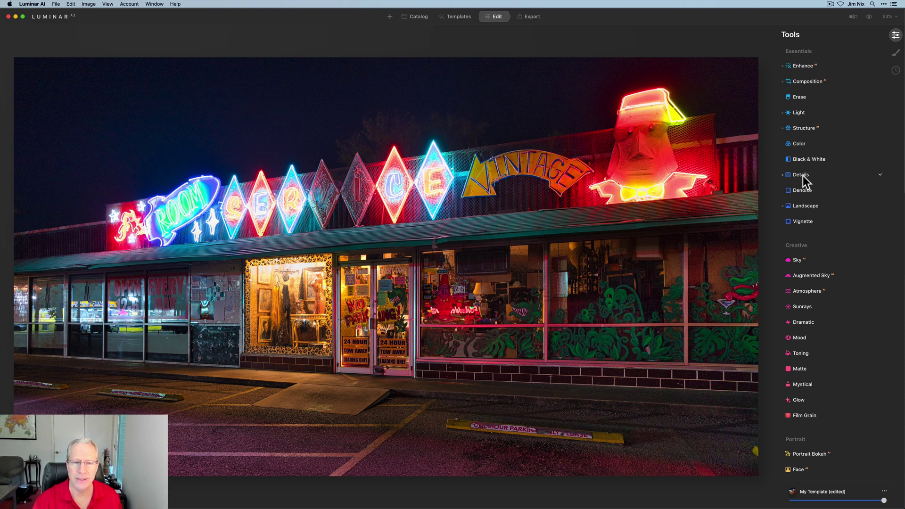
# - Set Supercontrast Highlights Contrast 37, Midtones Contrast 34 and Shadows Contrast 30
pyautogui.scroll(-5, 802, 342)
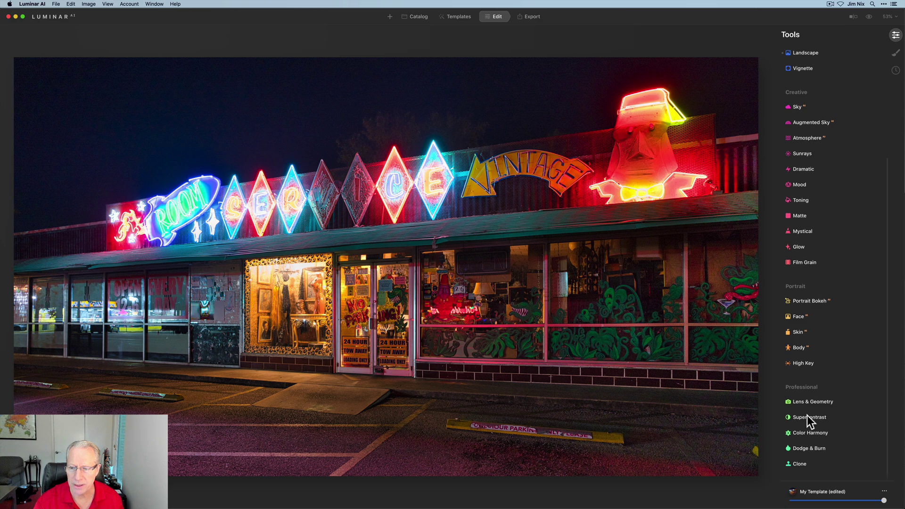
pyautogui.click(807, 414)
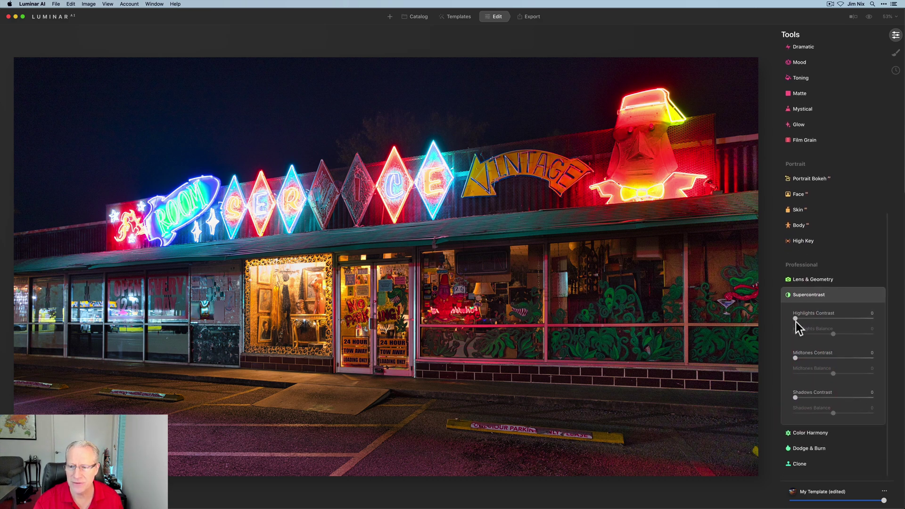
pyautogui.moveTo(796, 319); pyautogui.dragTo(826, 315)
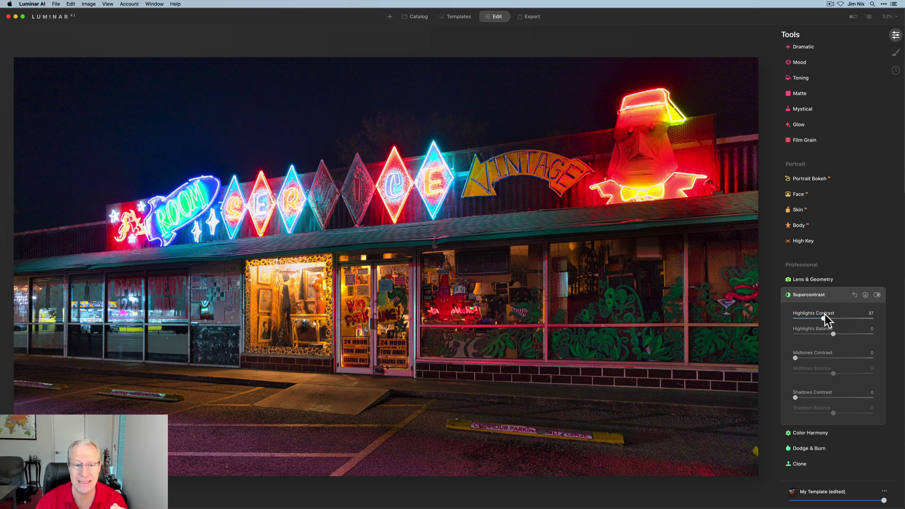
pyautogui.moveTo(796, 358); pyautogui.dragTo(821, 357)
pyautogui.moveTo(796, 398); pyautogui.dragTo(797, 397)
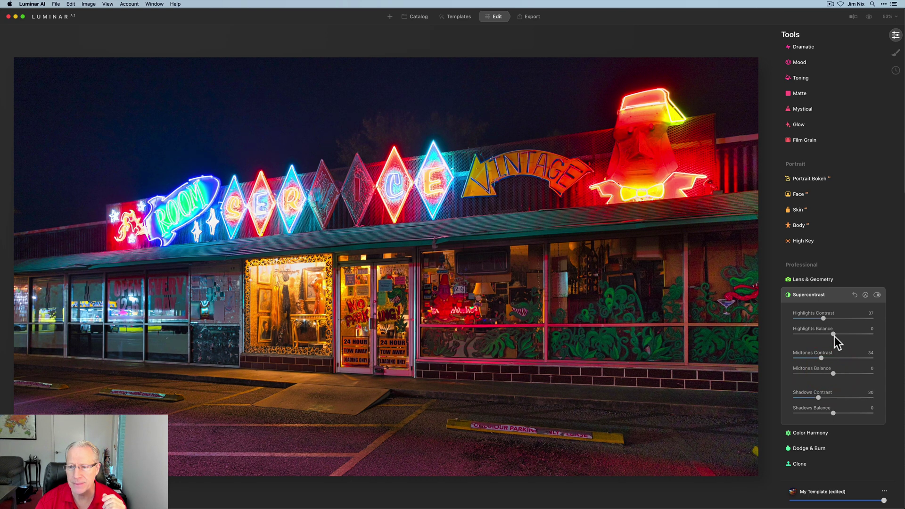
# - Set Highlights Balance 25, Midtones Balance -24 and Shadows Balance 11, comparing with Supercontrast toggled
pyautogui.moveTo(834, 334)
pyautogui.mouseDown()
pyautogui.moveTo(823, 335)
pyautogui.moveTo(851, 334)
pyautogui.moveTo(802, 335)
pyautogui.moveTo(843, 333)
pyautogui.mouseUp()
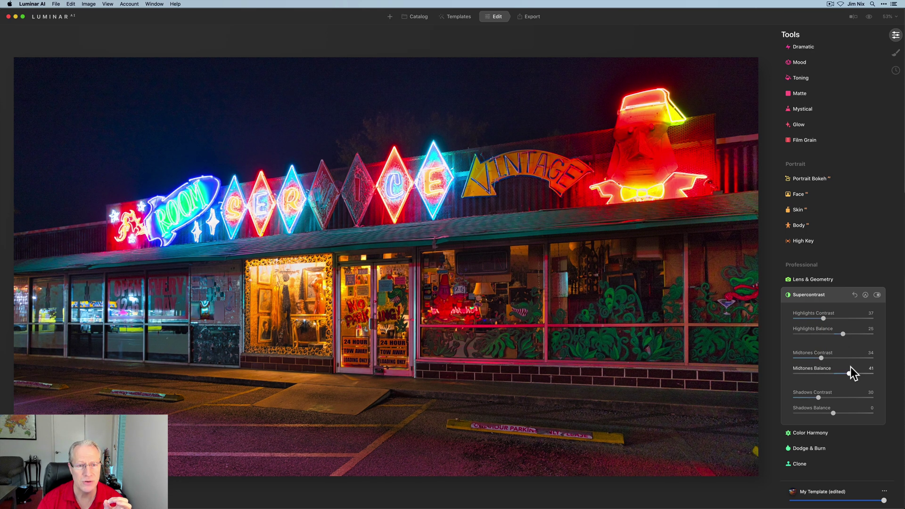
pyautogui.moveTo(850, 373)
pyautogui.mouseDown()
pyautogui.moveTo(825, 370)
pyautogui.moveTo(834, 373)
pyautogui.mouseUp()
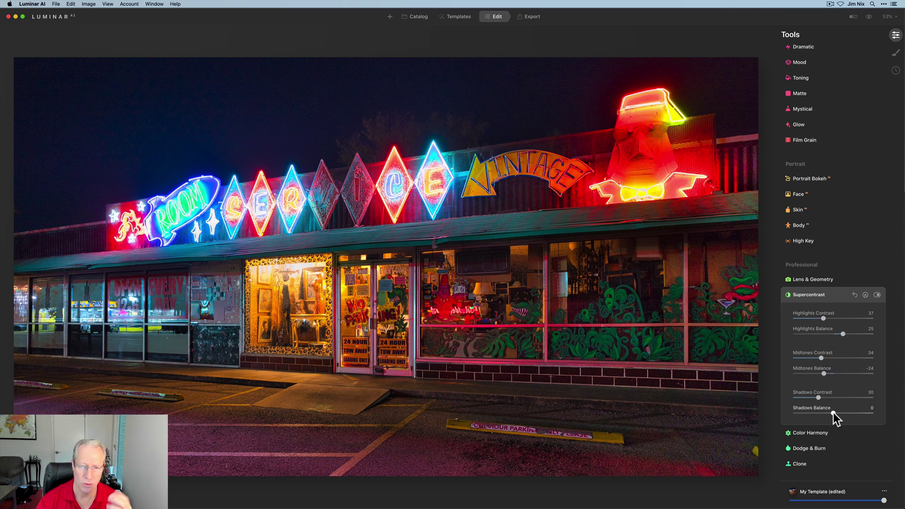
pyautogui.moveTo(833, 412)
pyautogui.mouseDown()
pyautogui.moveTo(858, 403)
pyautogui.moveTo(830, 403)
pyautogui.moveTo(844, 403)
pyautogui.mouseUp()
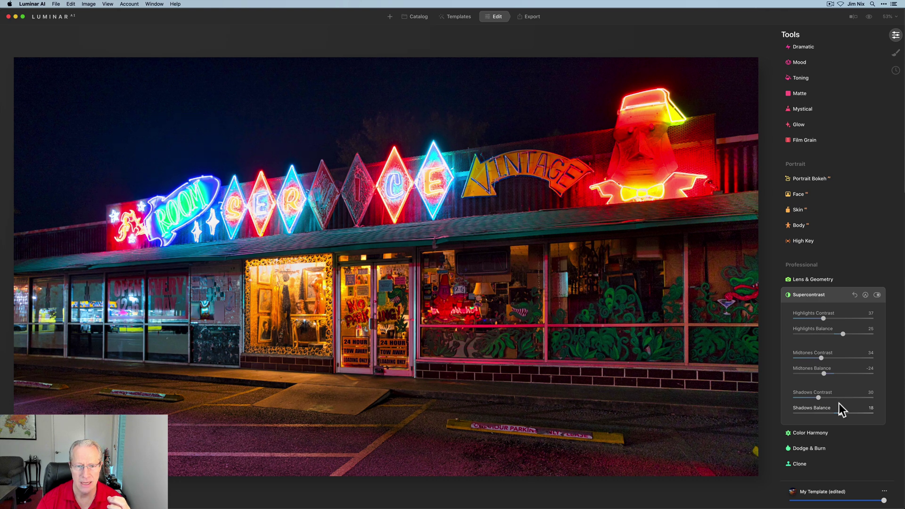
pyautogui.moveTo(839, 404); pyautogui.dragTo(837, 404)
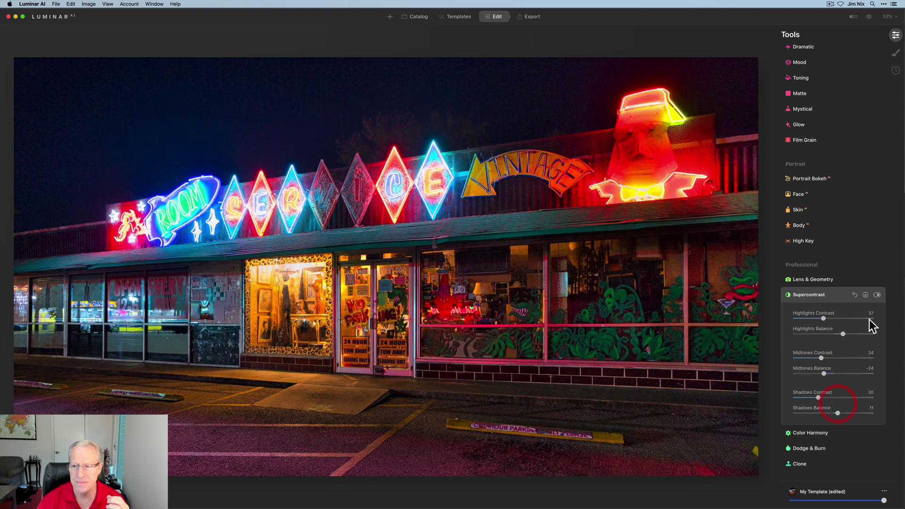
pyautogui.click(877, 295)
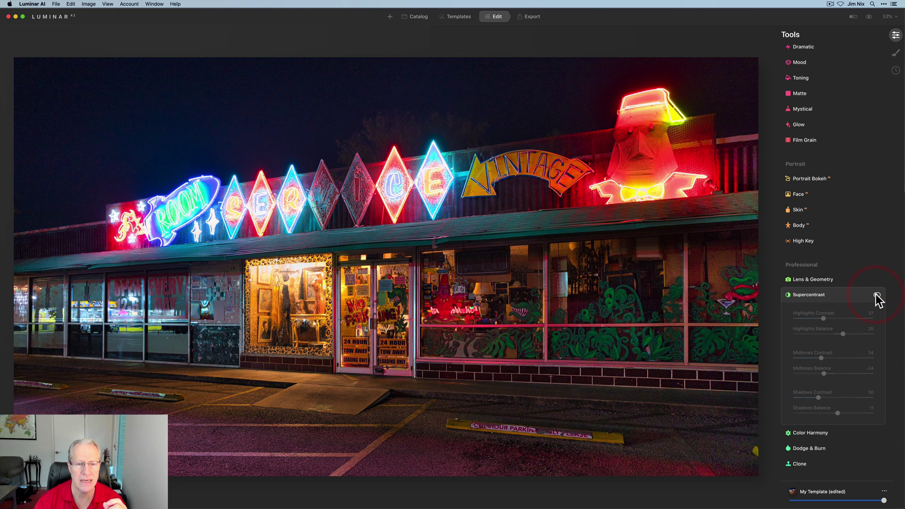
pyautogui.click(877, 296)
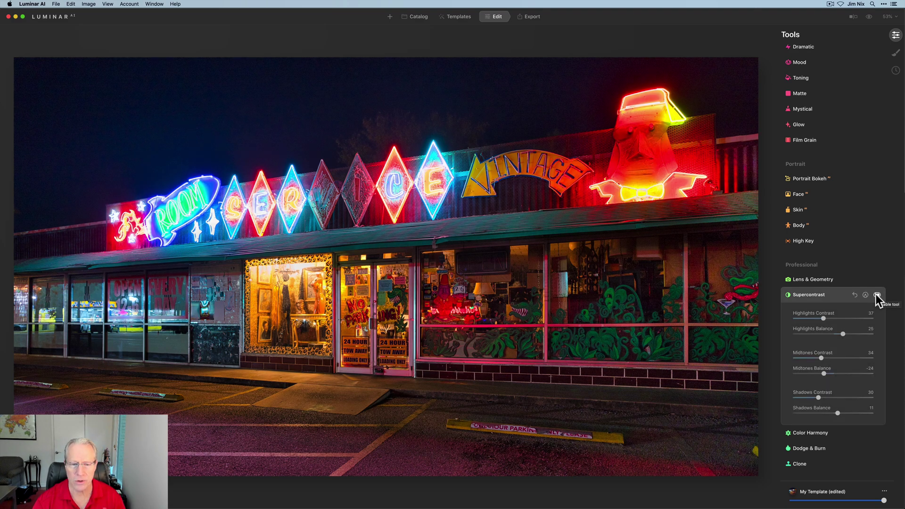
# - Darken the photo's edges with a Vignette of Amount -62 and Size 19
pyautogui.click(837, 296)
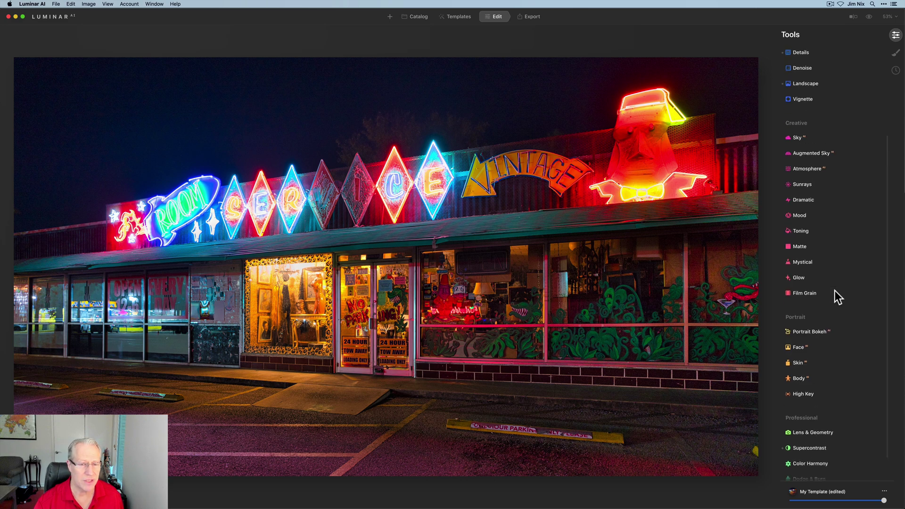
pyautogui.scroll(5, 835, 290)
pyautogui.click(807, 222)
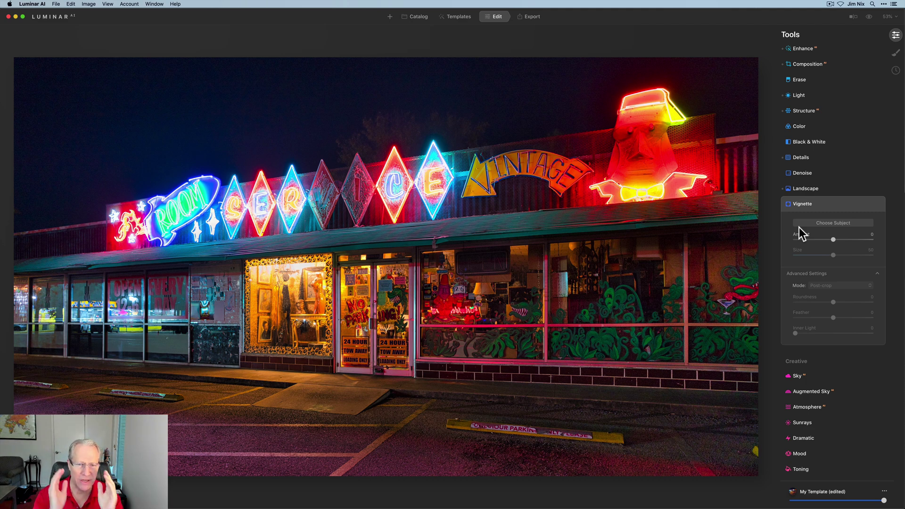
pyautogui.click(815, 239)
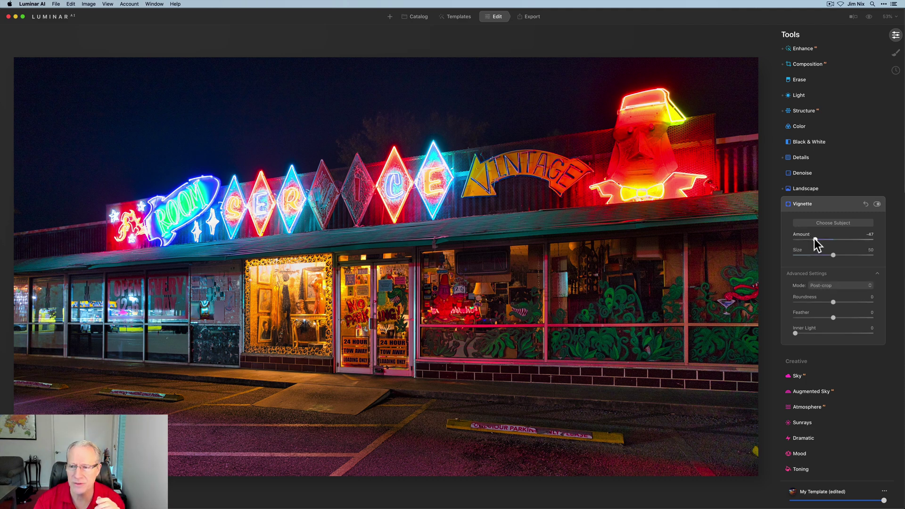
pyautogui.click(812, 255)
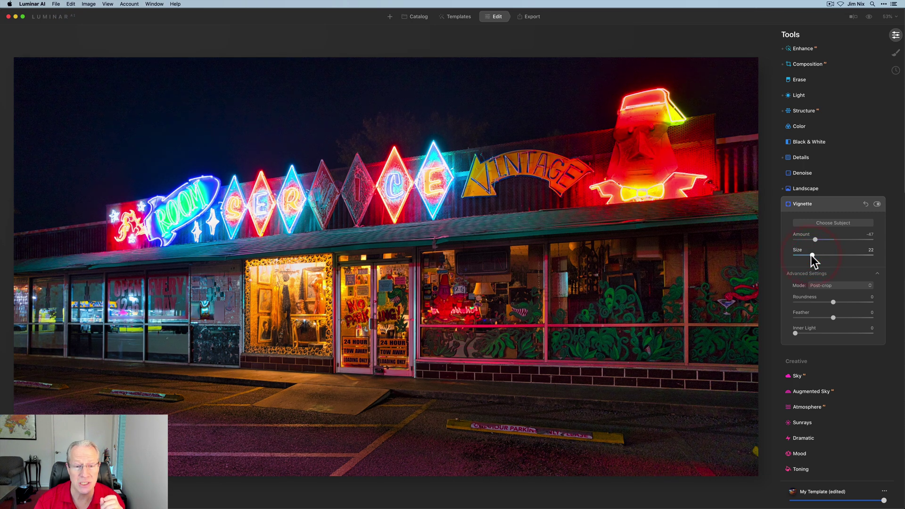
pyautogui.moveTo(816, 239); pyautogui.dragTo(814, 239)
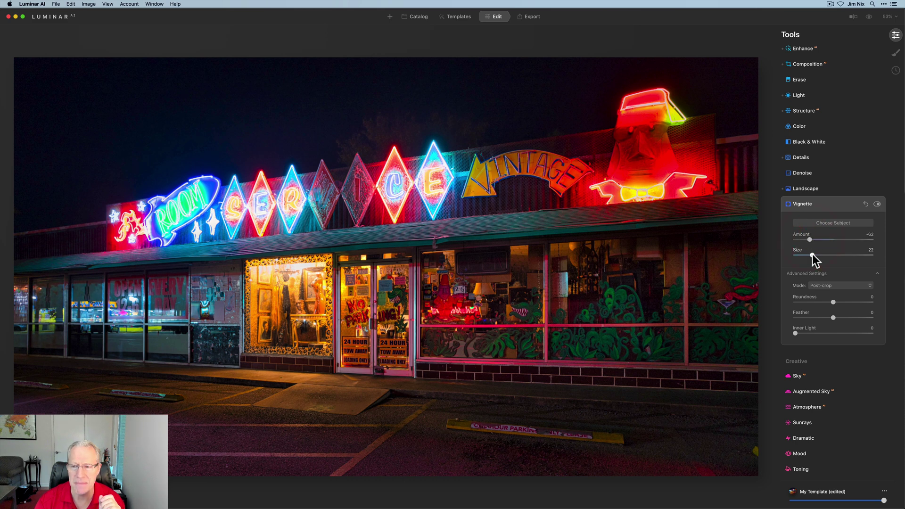
pyautogui.click(811, 255)
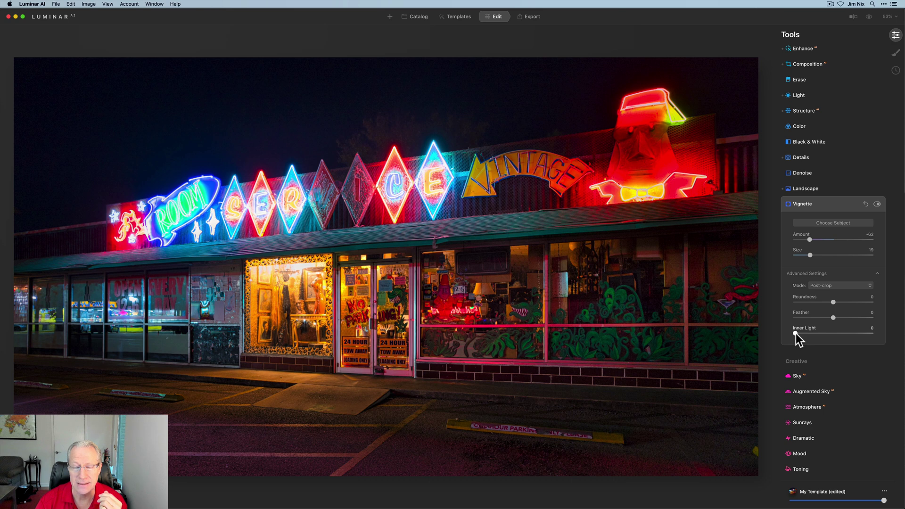
# - Raise vignette Inner Light to 24 and compare the photo with the vignette off and on
pyautogui.moveTo(796, 333); pyautogui.dragTo(820, 326)
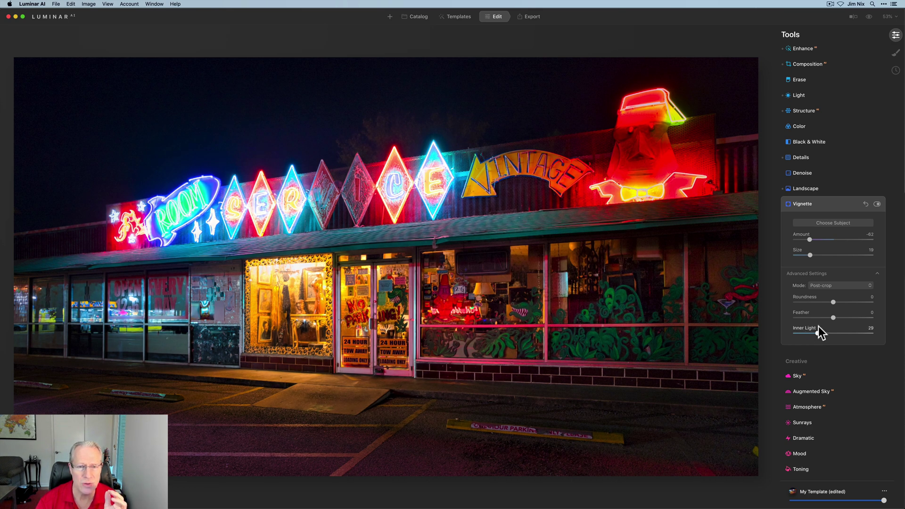
pyautogui.moveTo(831, 324)
pyautogui.mouseDown()
pyautogui.moveTo(845, 319)
pyautogui.moveTo(817, 323)
pyautogui.mouseUp()
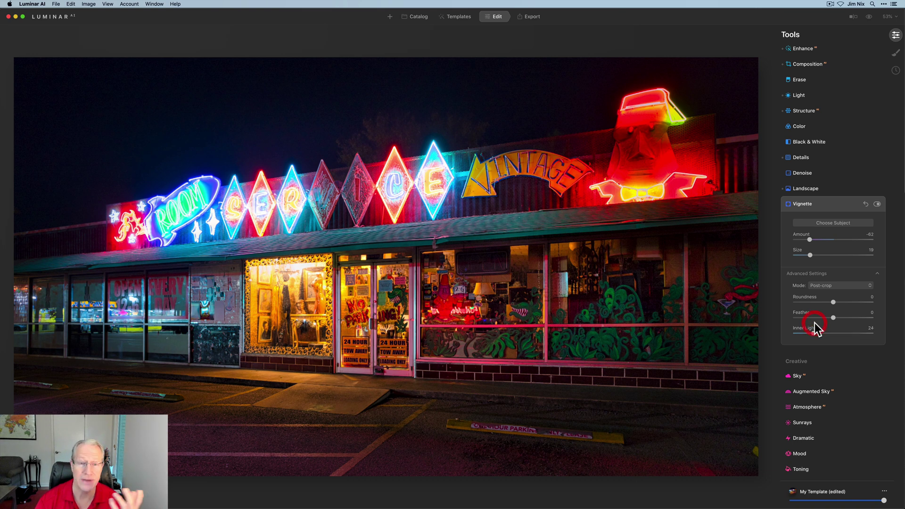
pyautogui.click(877, 204)
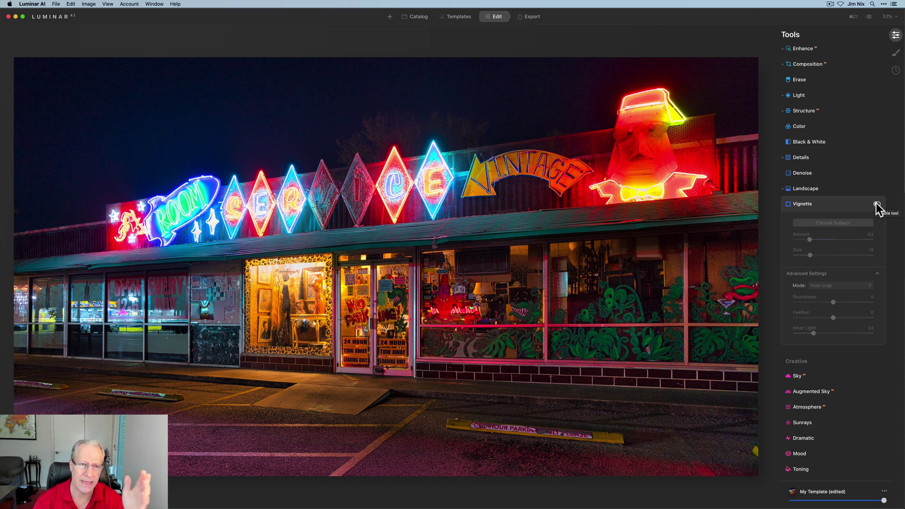
pyautogui.click(877, 204)
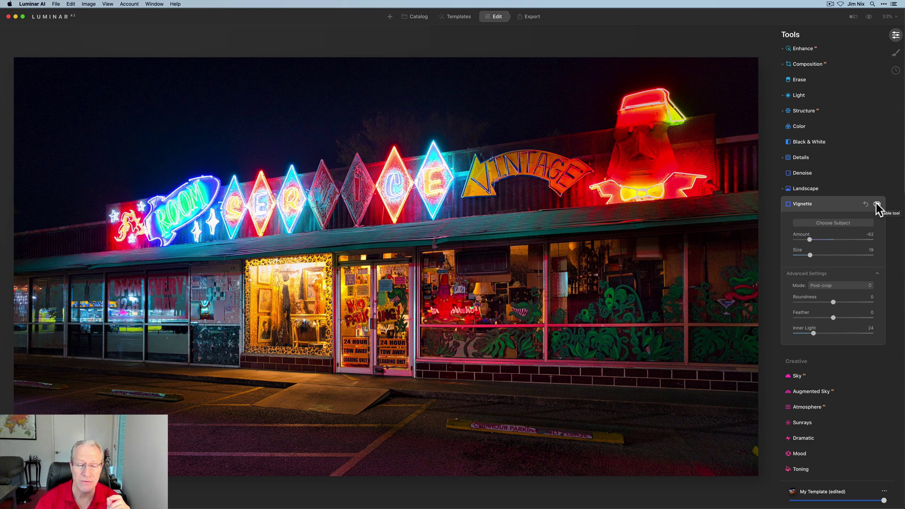
pyautogui.click(850, 204)
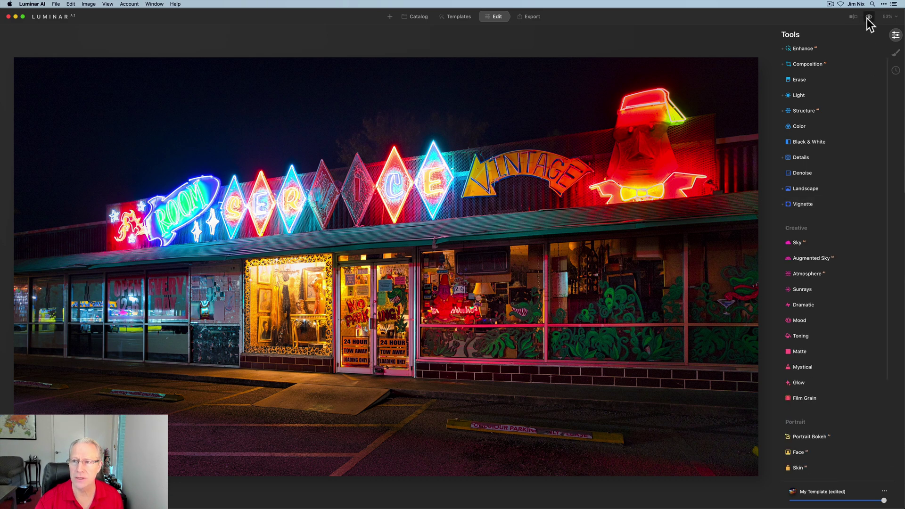
pyautogui.click(867, 17)
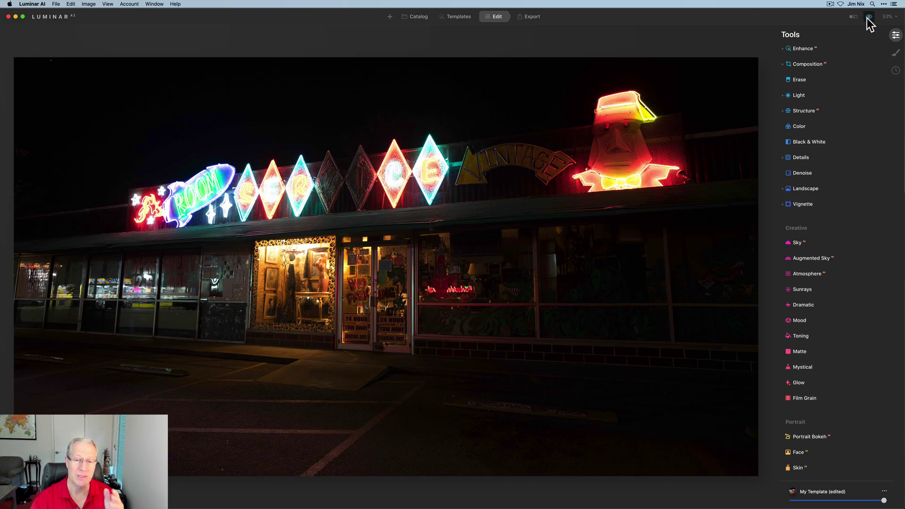
pyautogui.click(868, 18)
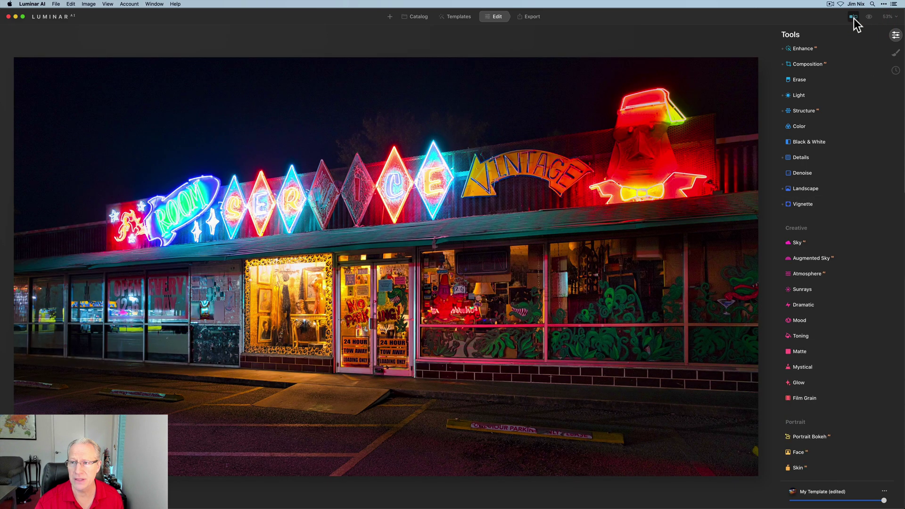
pyautogui.click(853, 18)
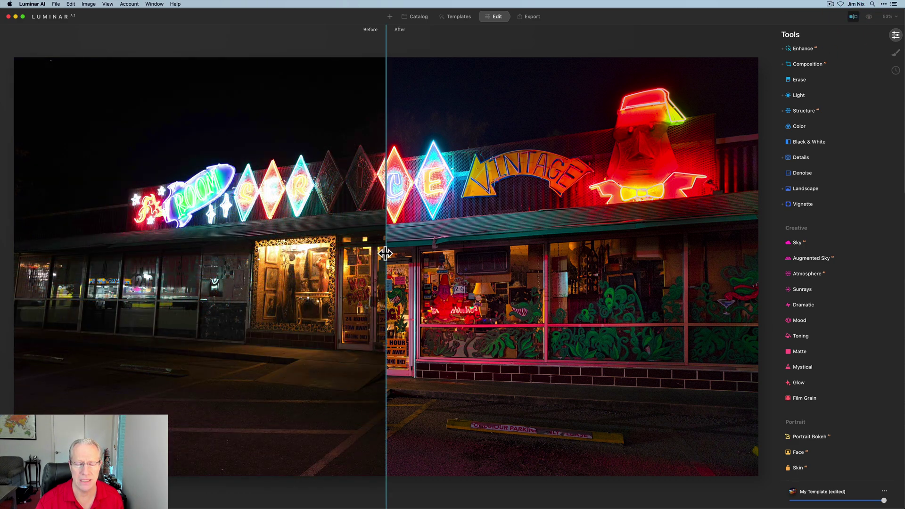
pyautogui.moveTo(386, 254); pyautogui.dragTo(209, 181)
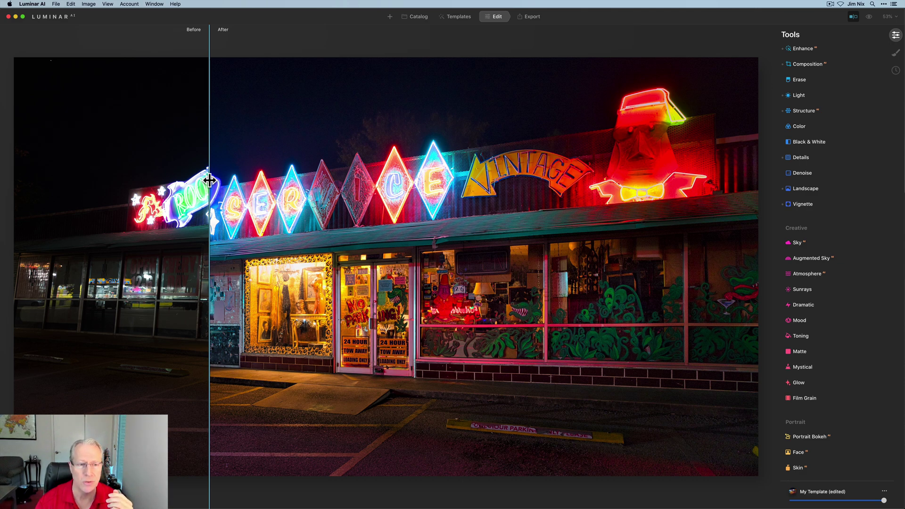
pyautogui.moveTo(209, 180); pyautogui.dragTo(254, 137)
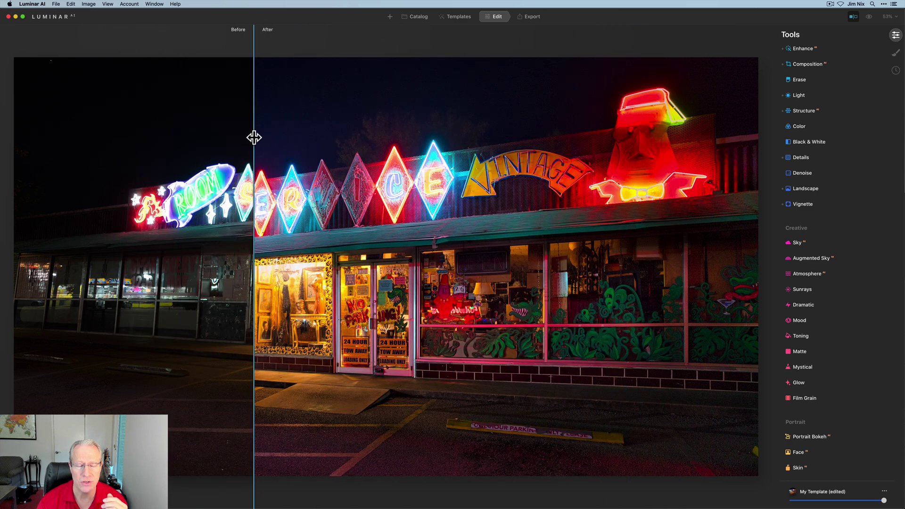
pyautogui.click(855, 17)
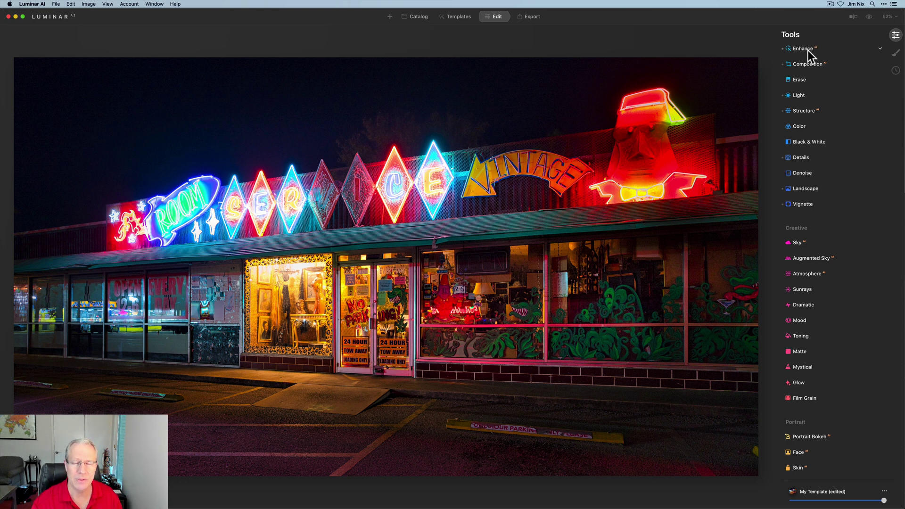
pyautogui.scroll(-4, 799, 386)
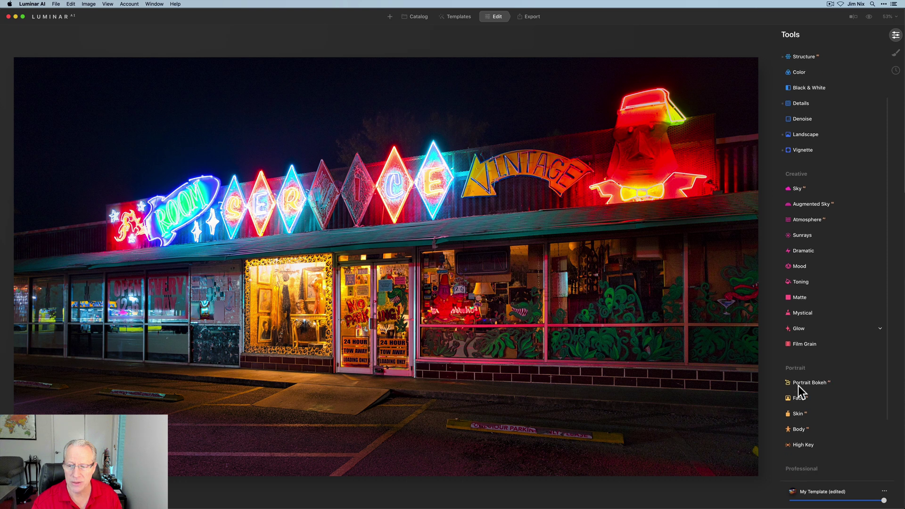
pyautogui.scroll(5, 799, 385)
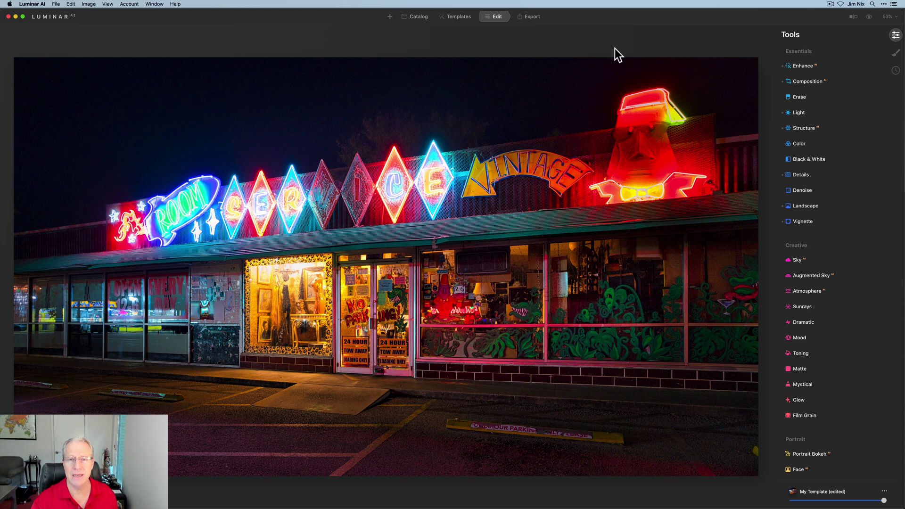
pyautogui.click(867, 17)
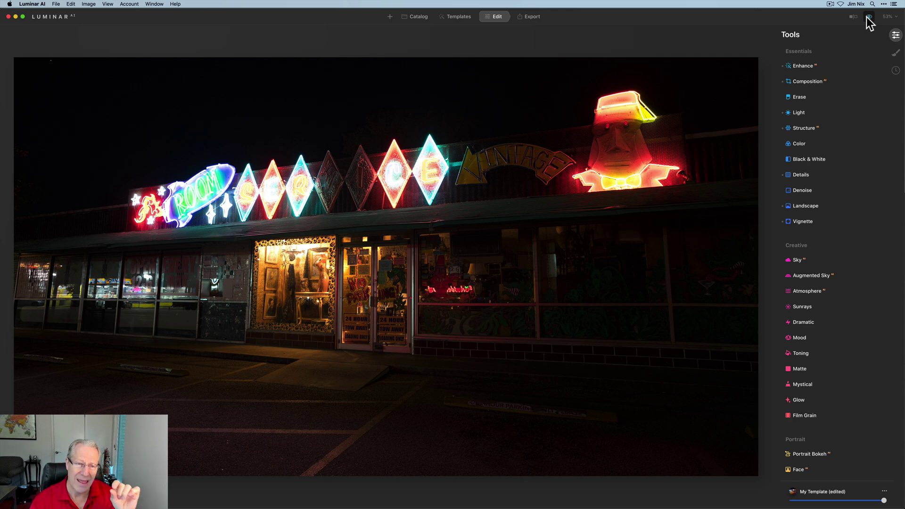
pyautogui.click(867, 17)
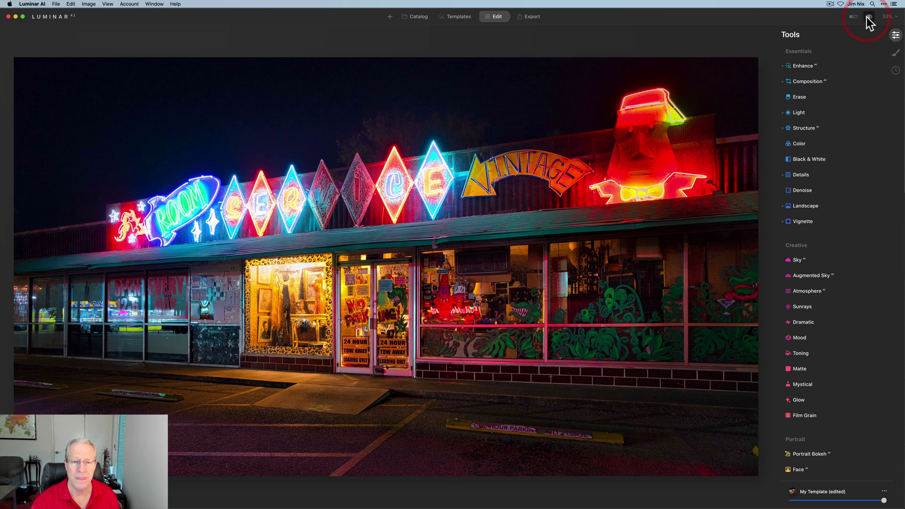